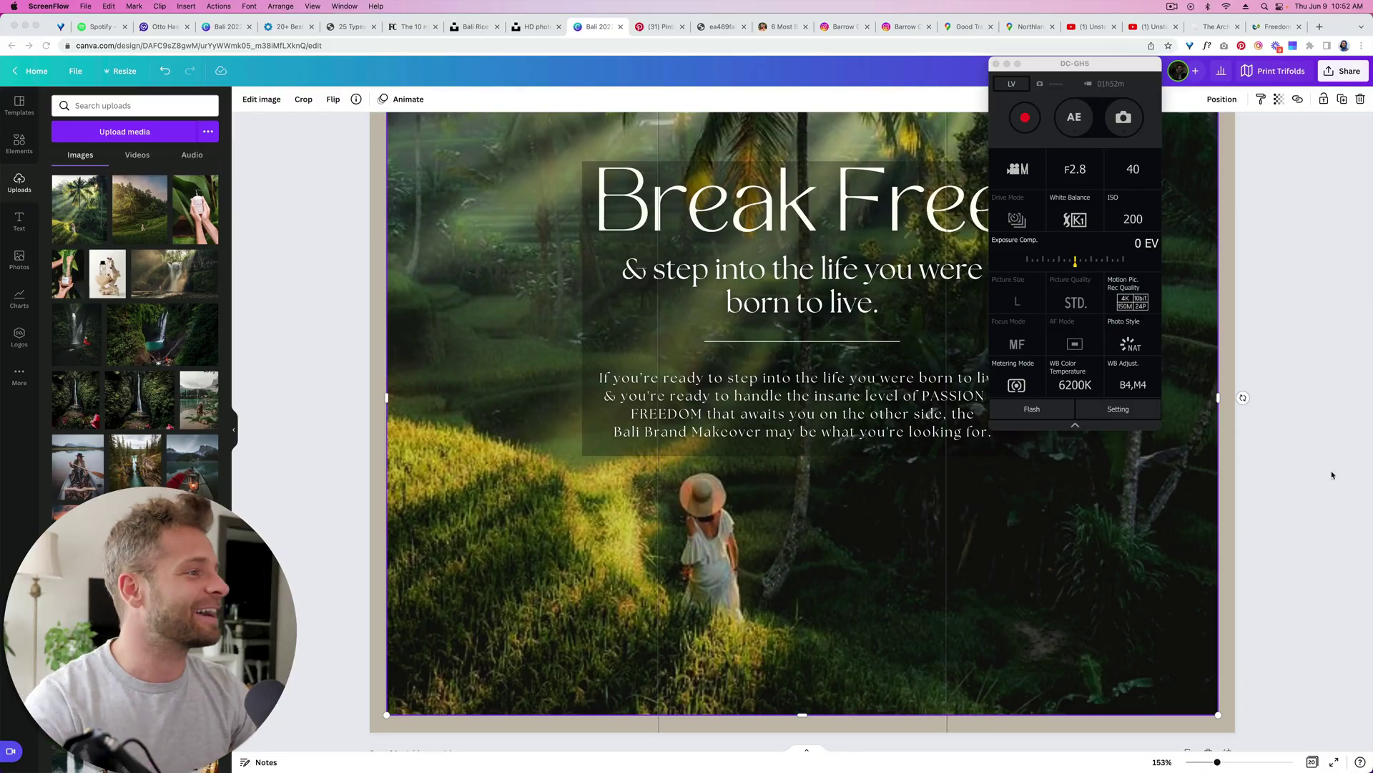
Bring the Canva brochure forward and scroll through its pages to check the photo's blurriness.
click(1338, 472)
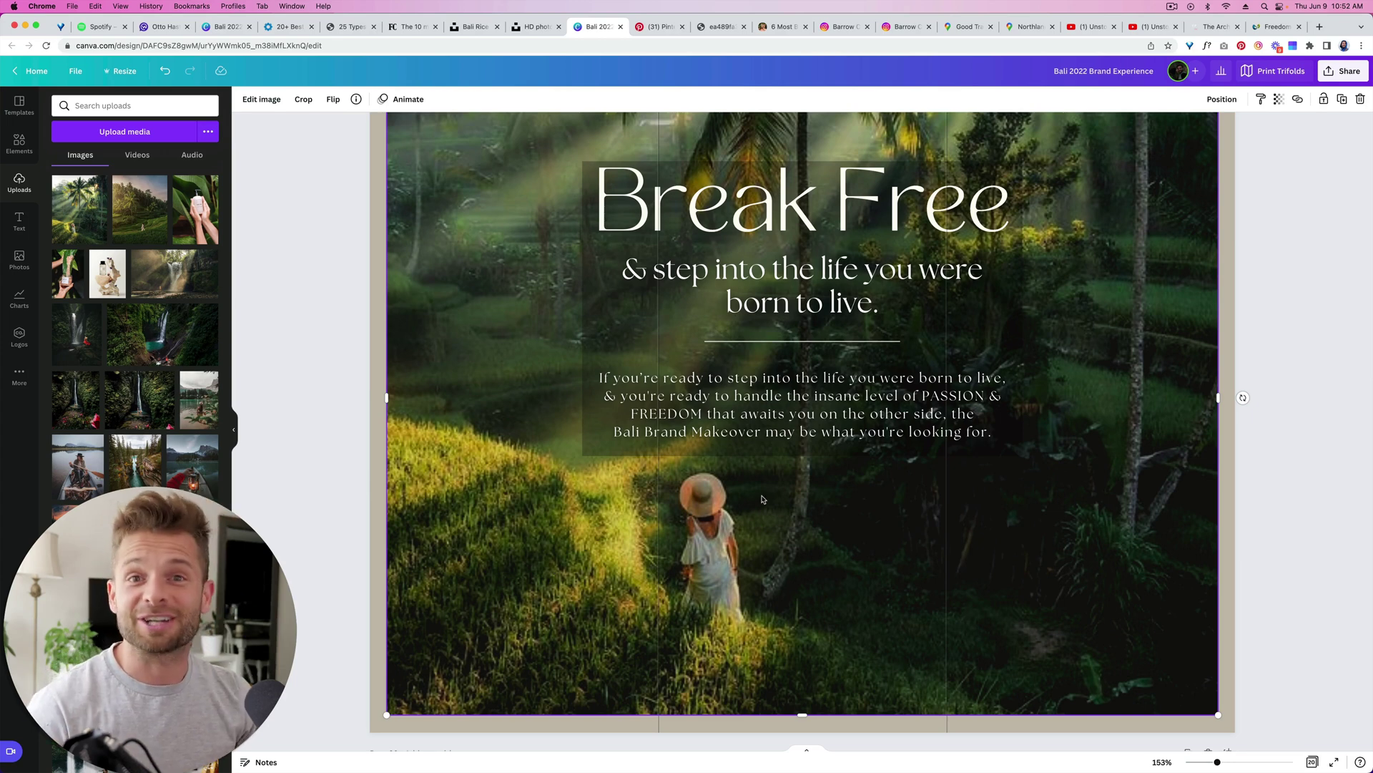
scroll(828, 412, down, 5)
scroll(828, 412, up, 5)
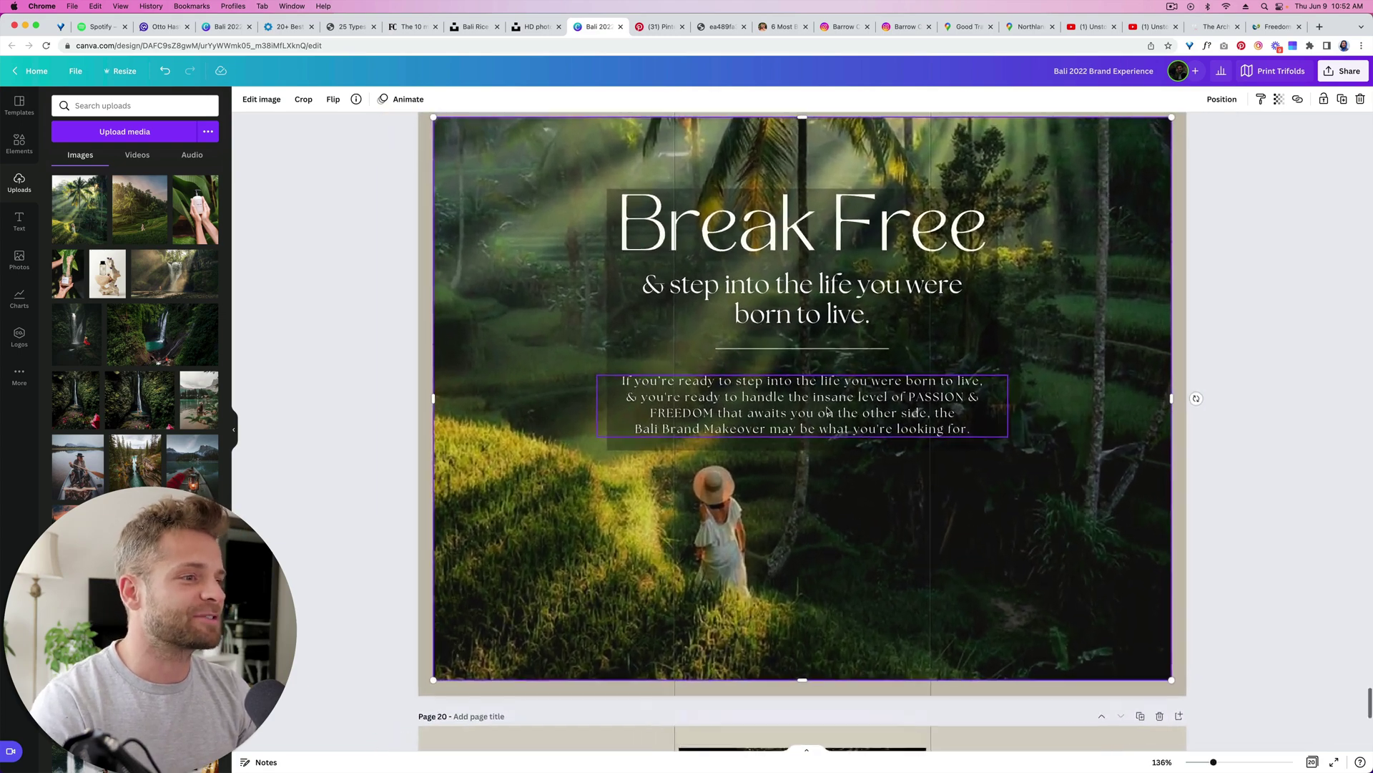
scroll(829, 411, up, 3)
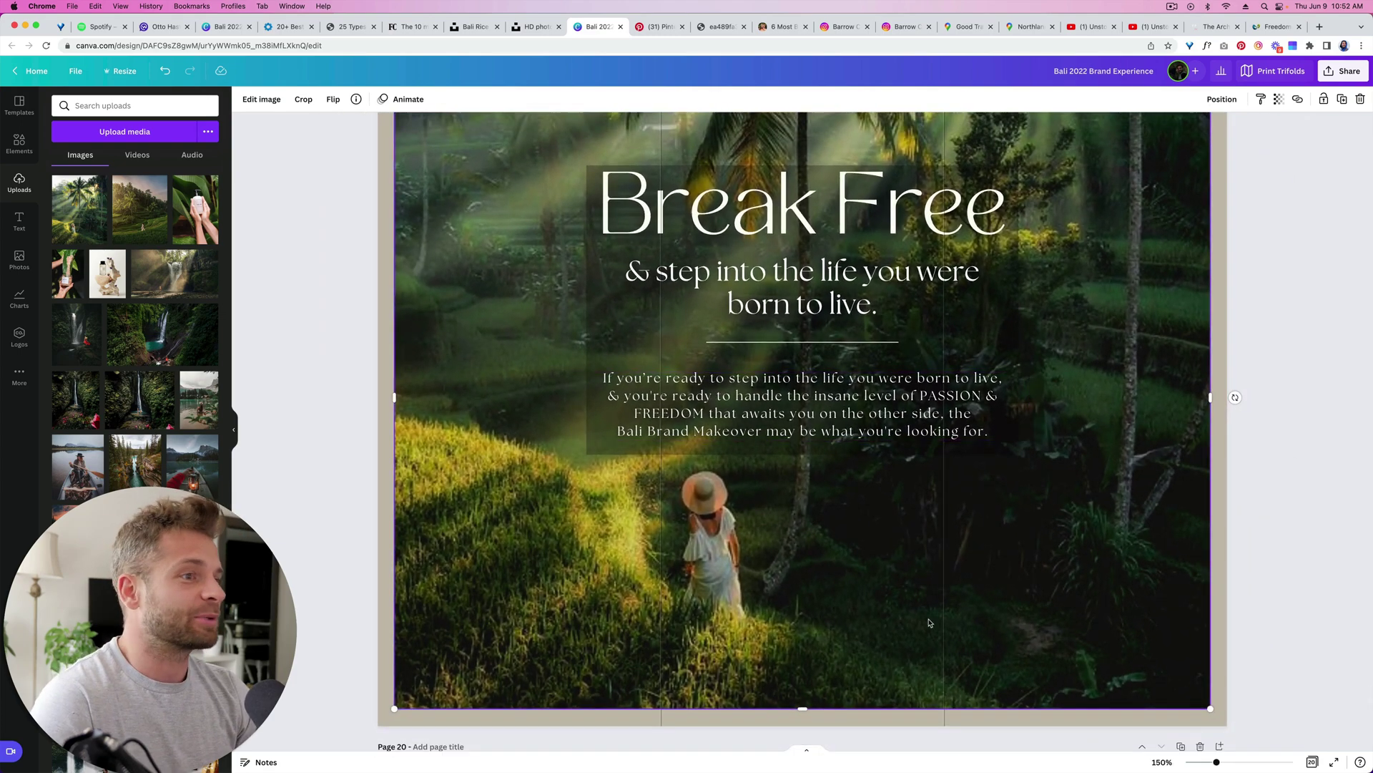
scroll(729, 547, up, 10)
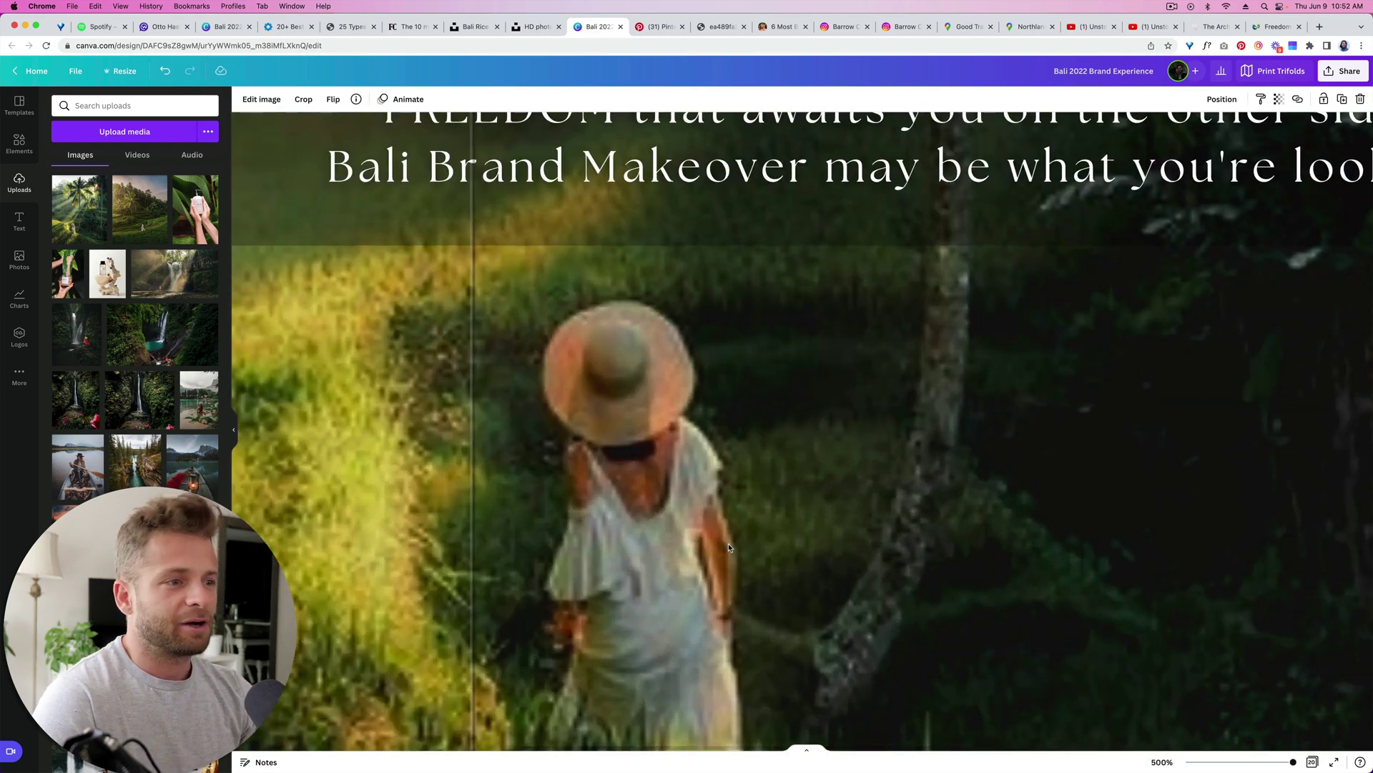
scroll(551, 386, down, 10)
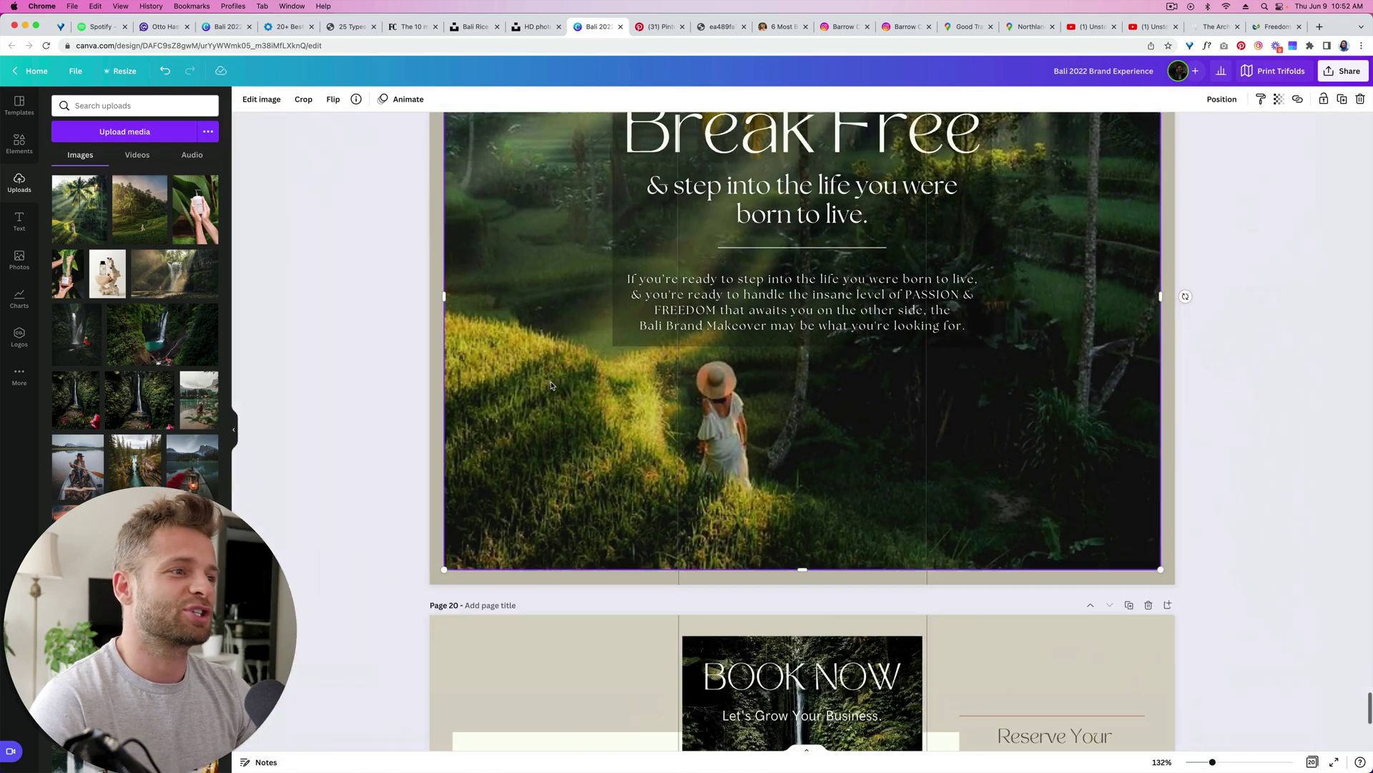
scroll(551, 385, up, 1)
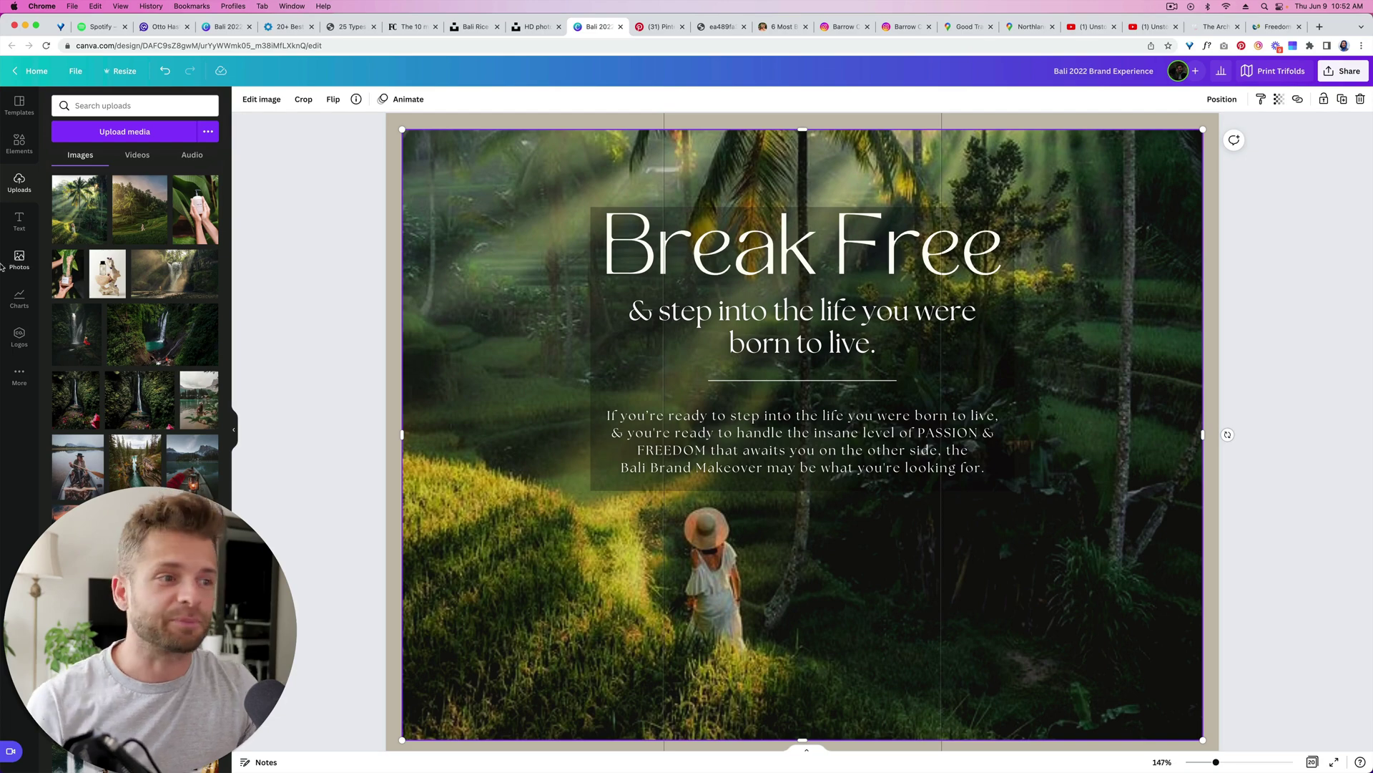
Open the rice-field photo large in Lightroom and zoom in on the woman, then back out.
click(10, 307)
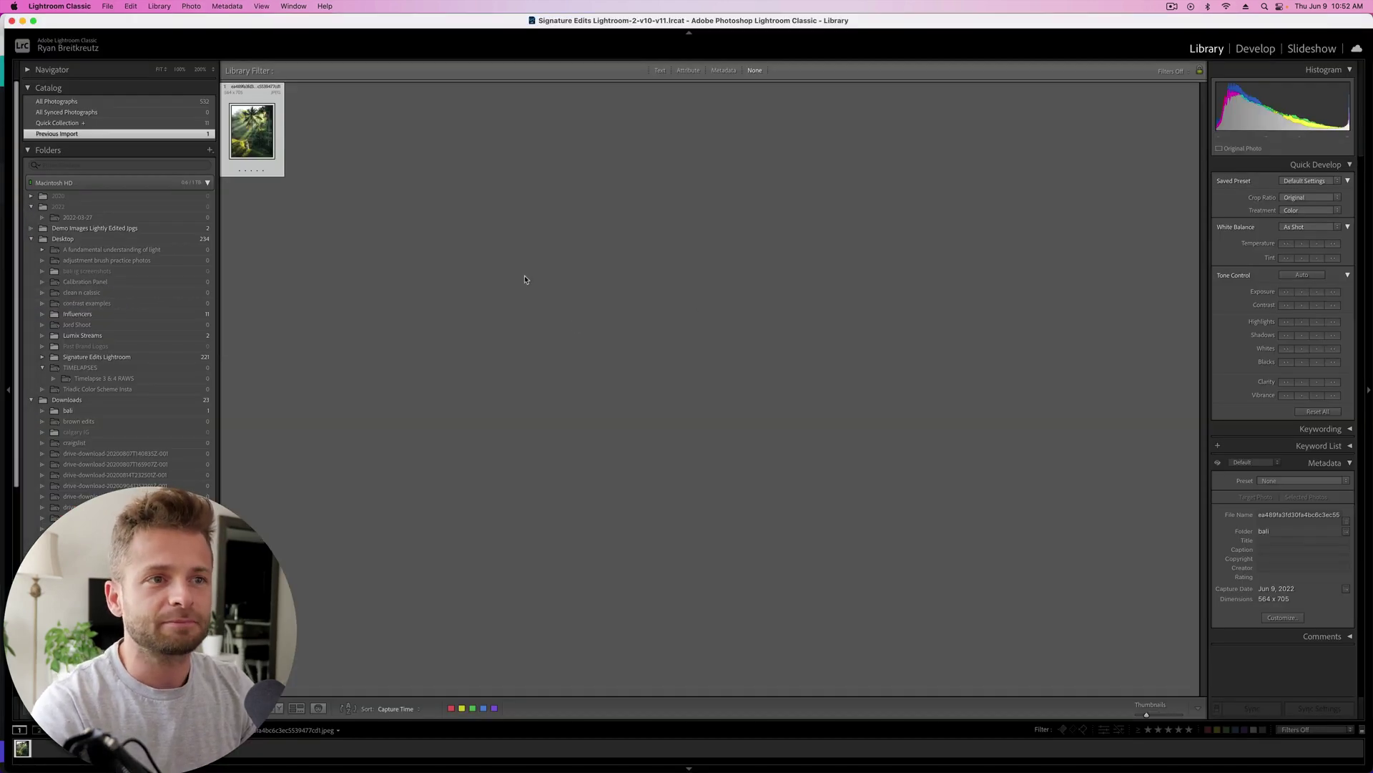
click(334, 184)
double_click(249, 122)
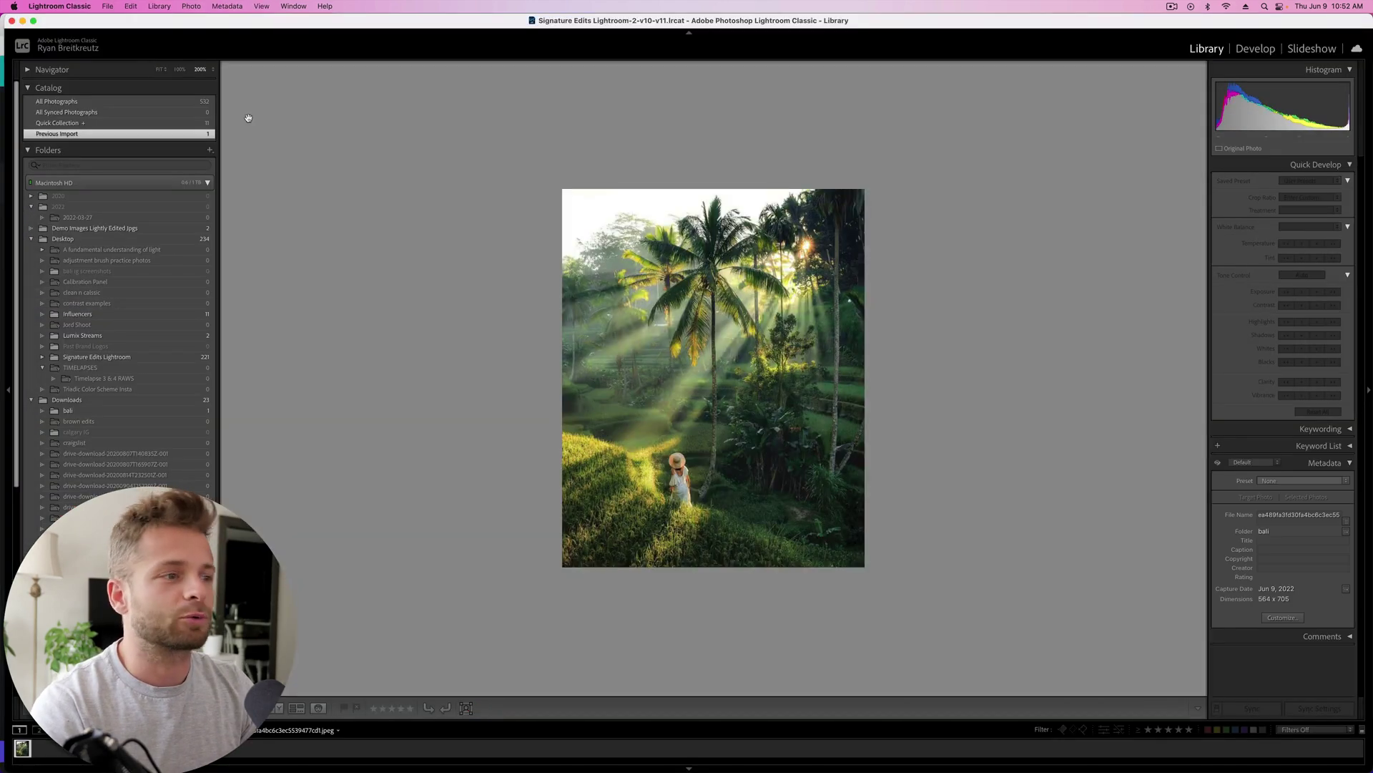
click(712, 475)
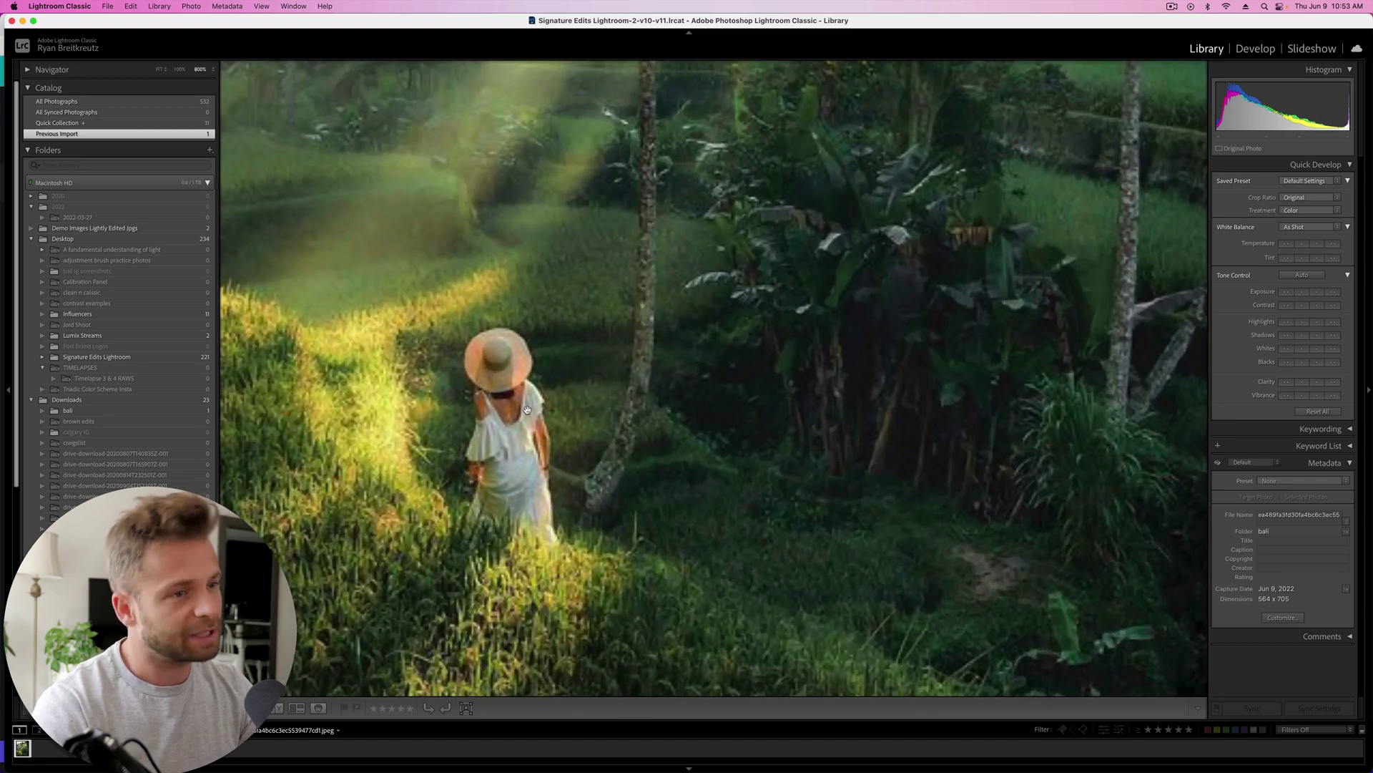
key(super+minus)
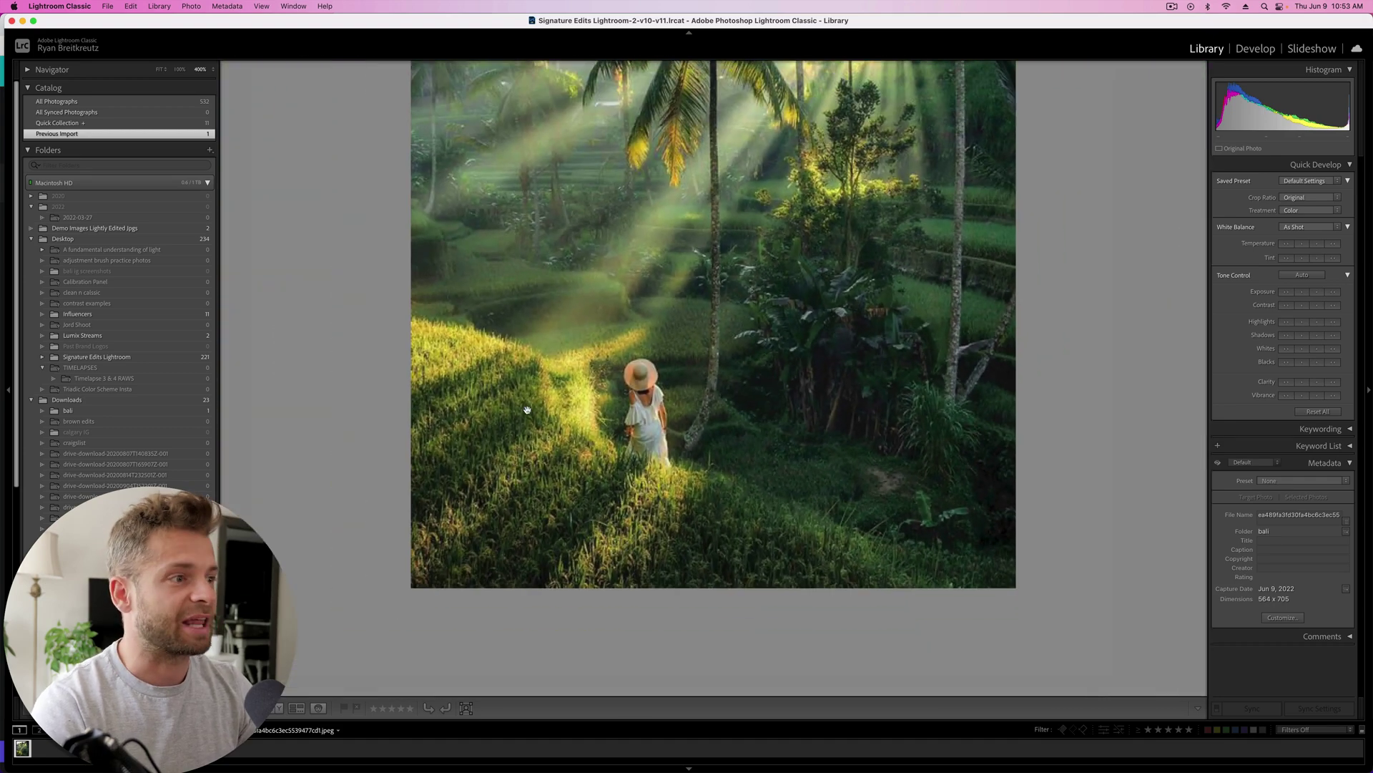
Run Photo > Enhance with Super Resolution, comparing the preview before confirming.
click(190, 7)
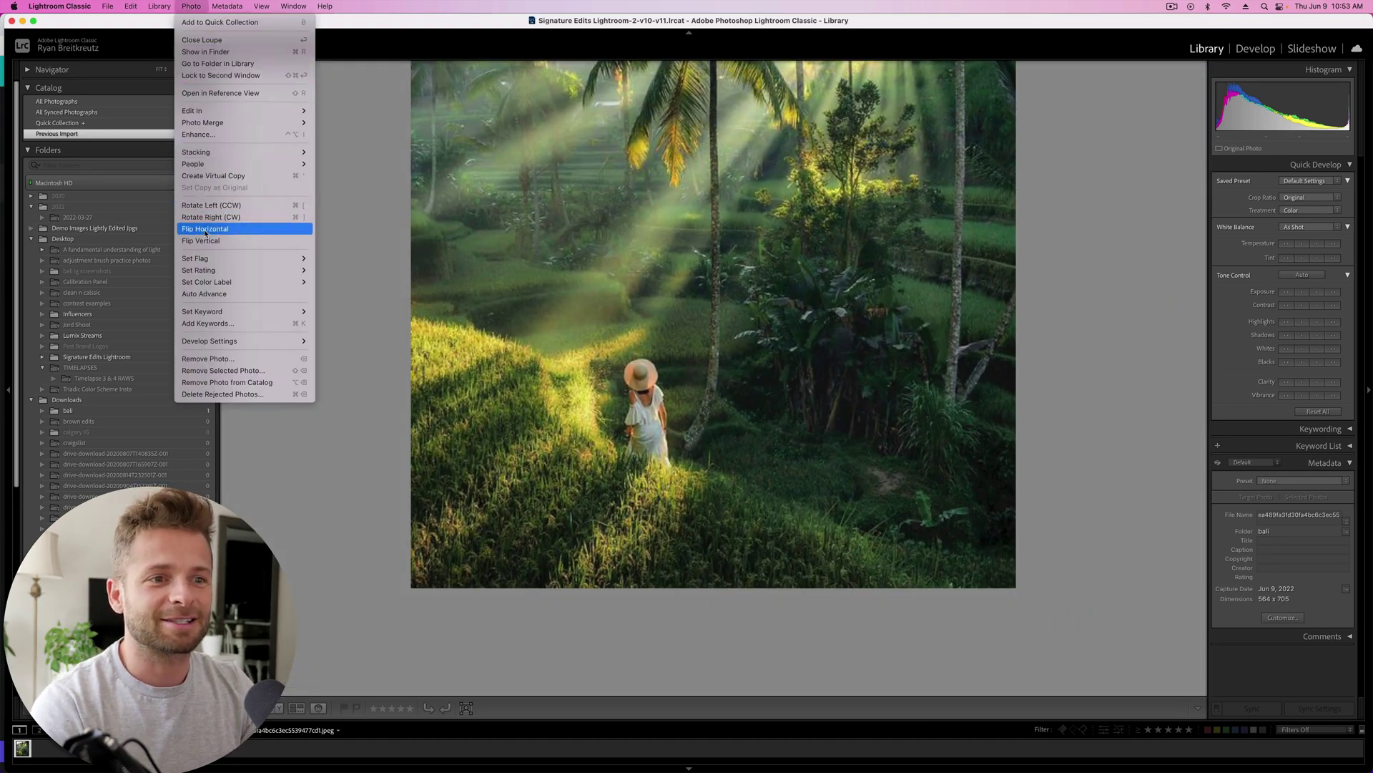
click(207, 134)
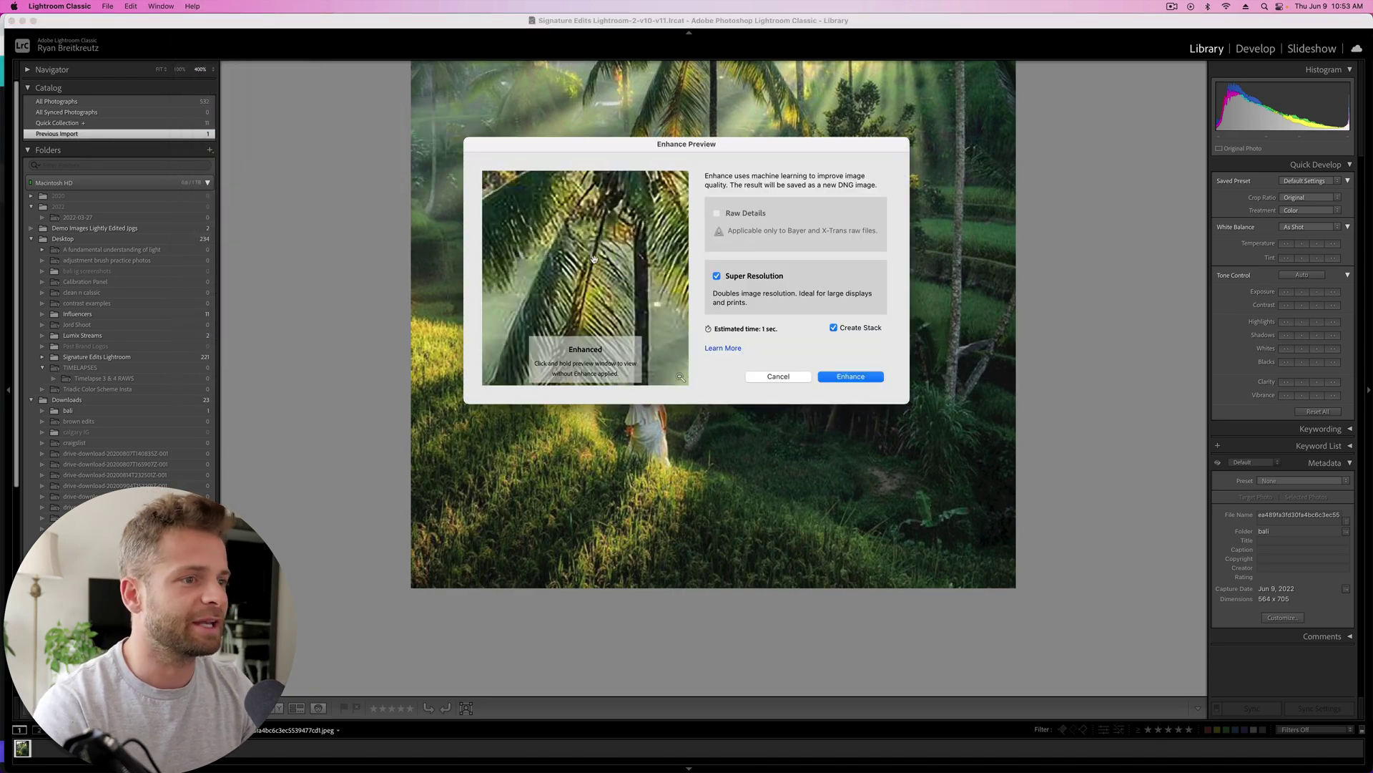
click(653, 60)
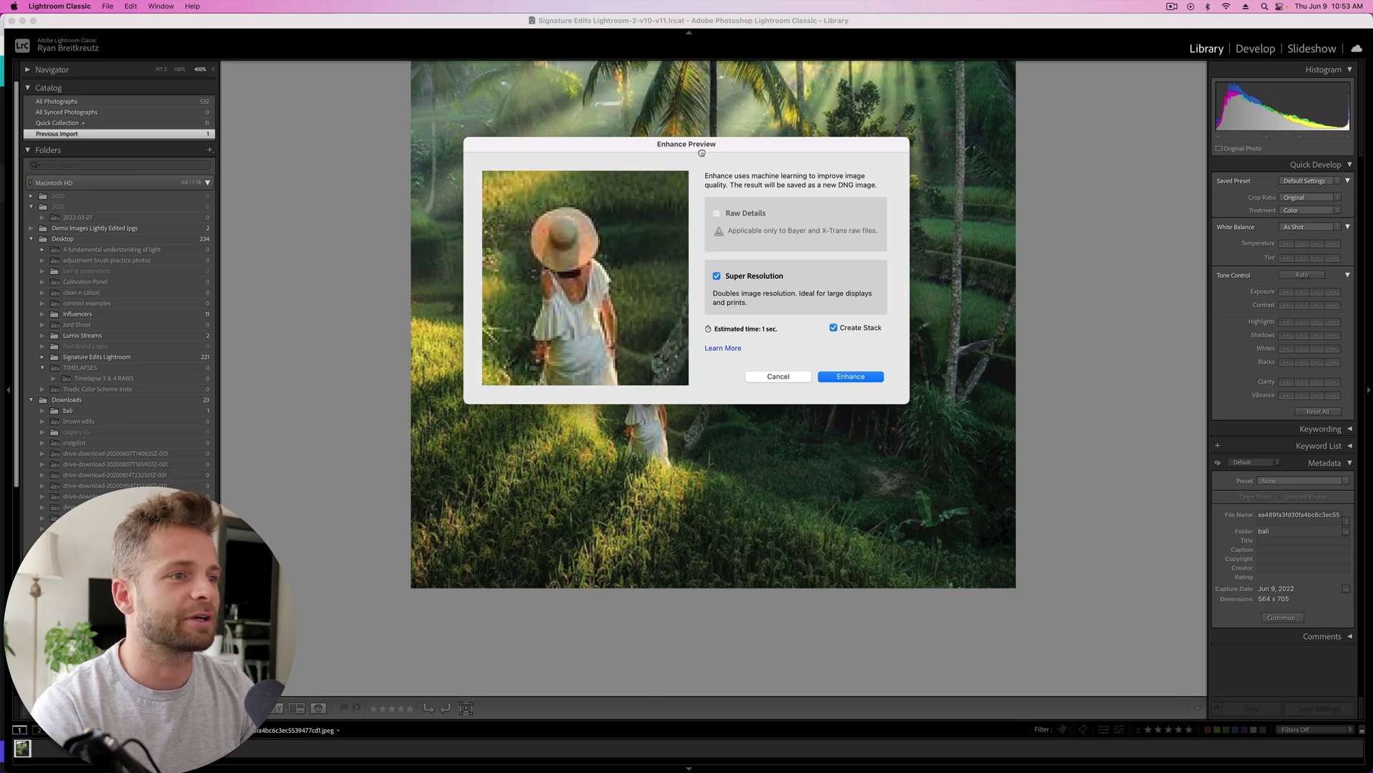
click(623, 253)
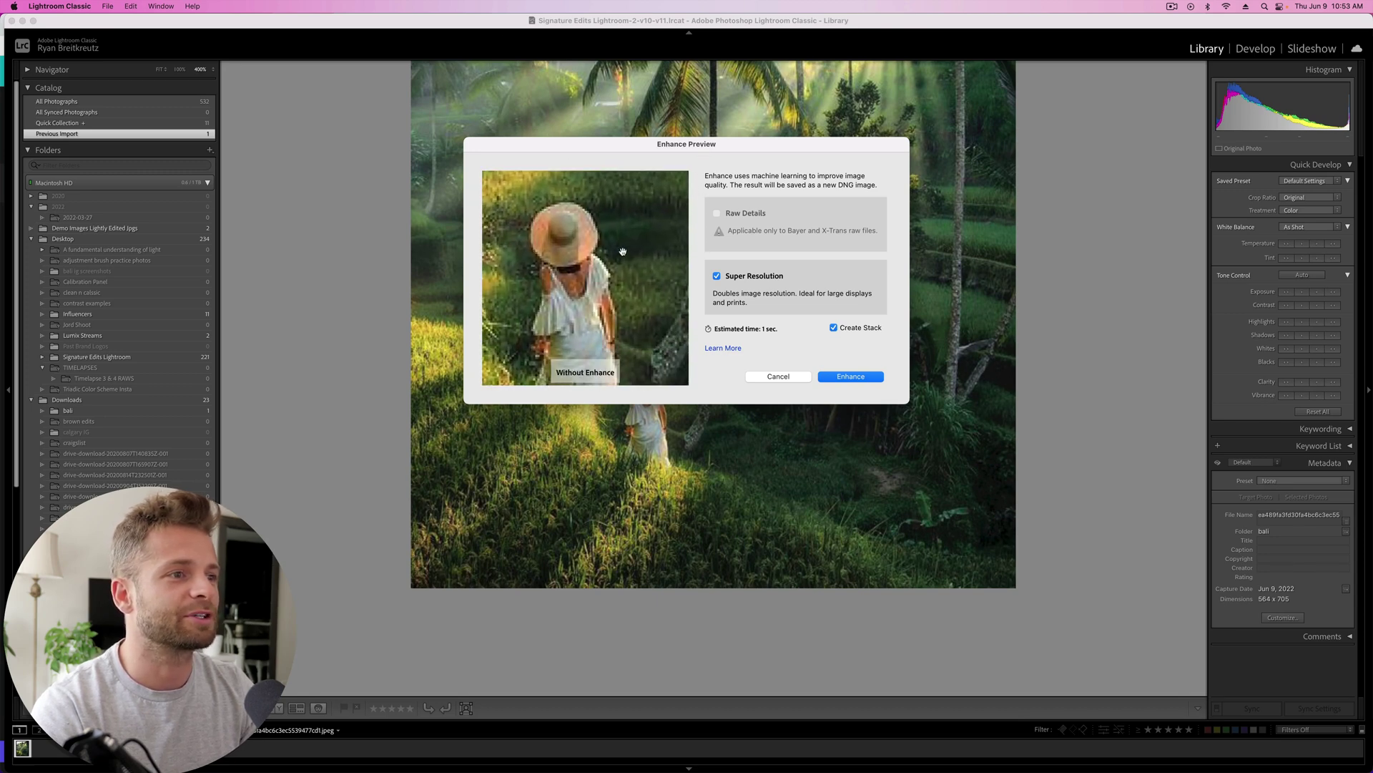
drag(598, 256, 598, 256)
click(882, 376)
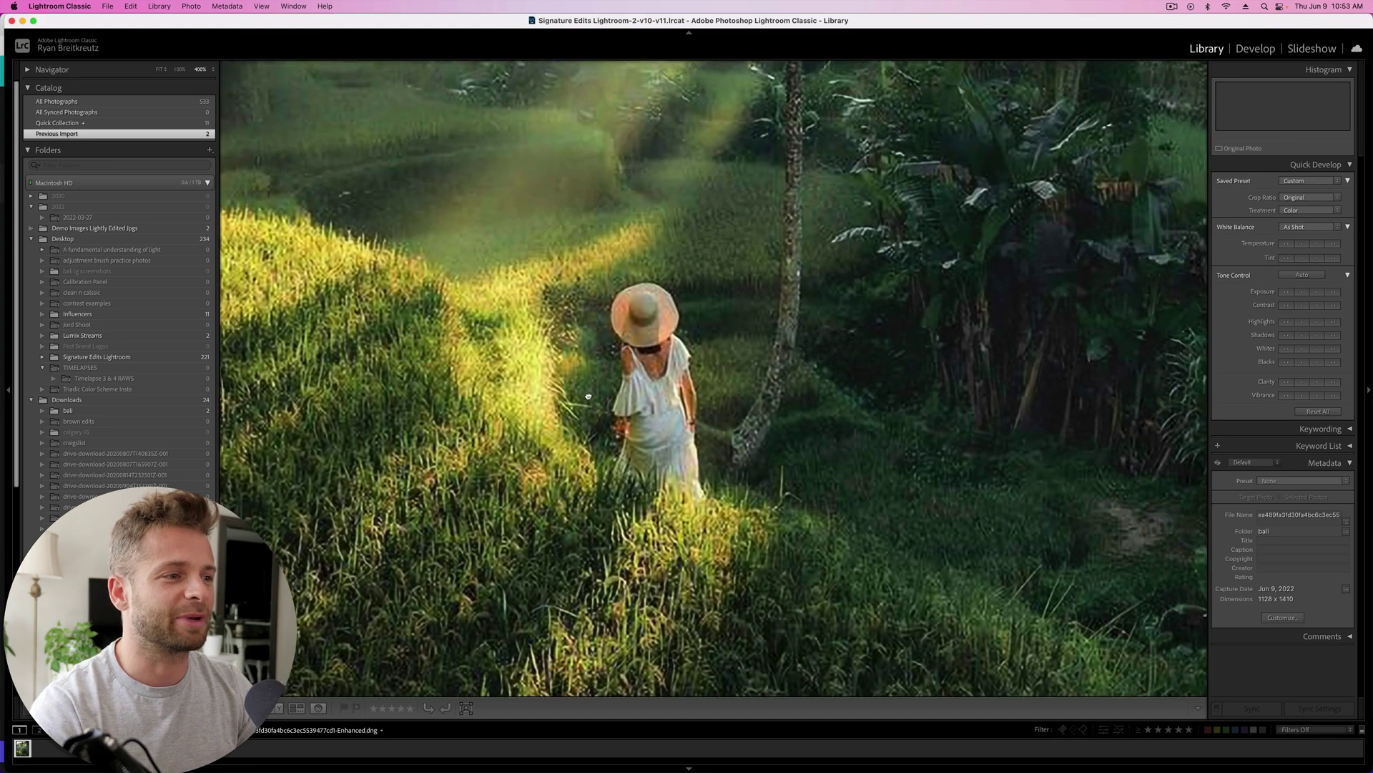
Inspect the 1128 × 1410 enhanced DNG up close, then switch it into the Develop module.
drag(589, 396, 629, 398)
key(super+equal)
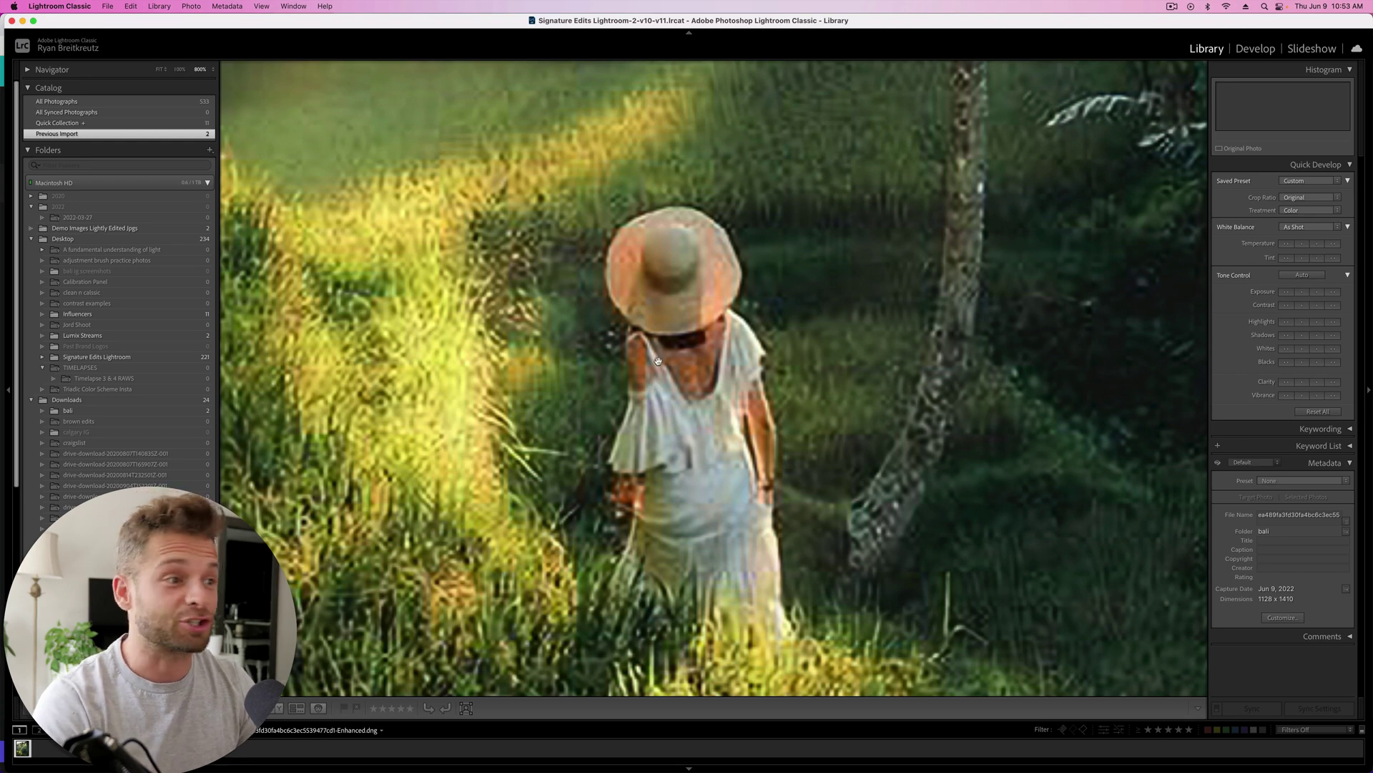
key(super+minus)
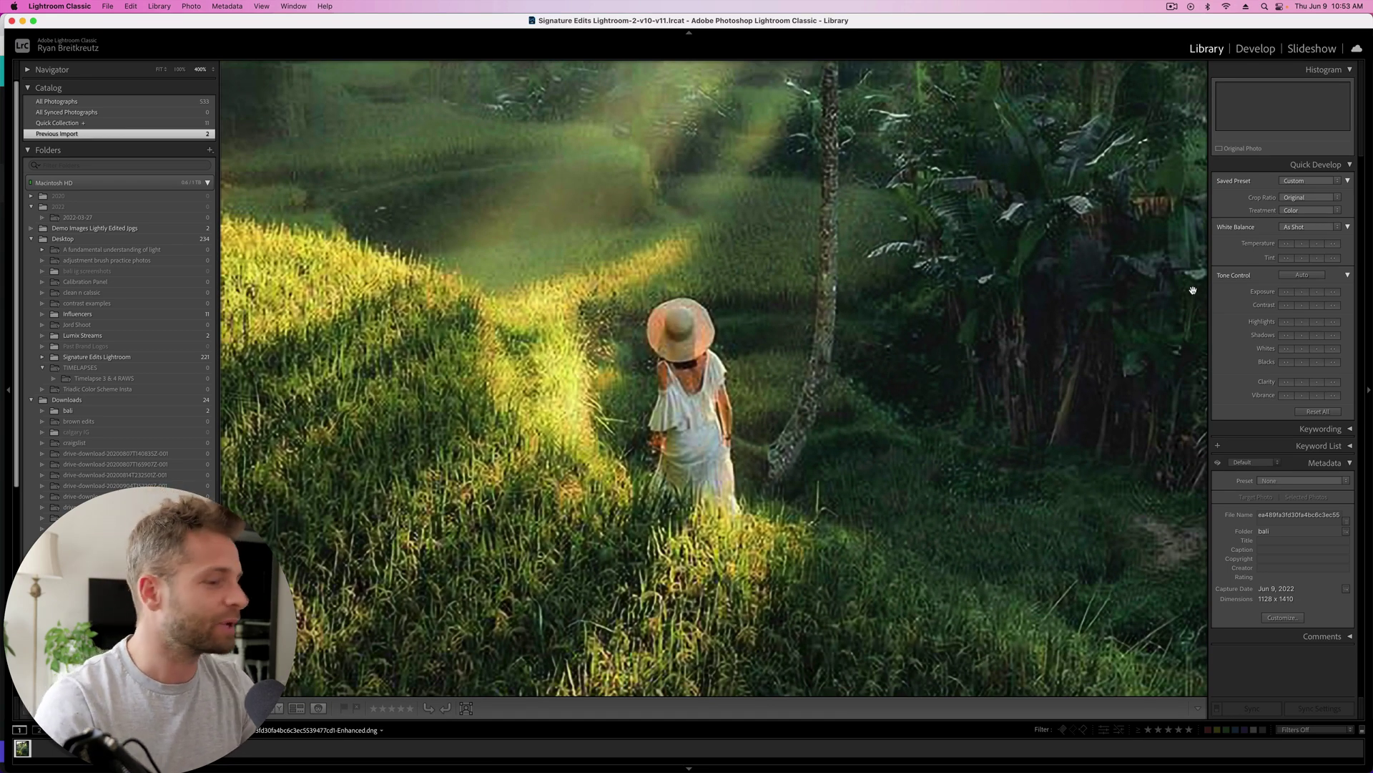
key(d)
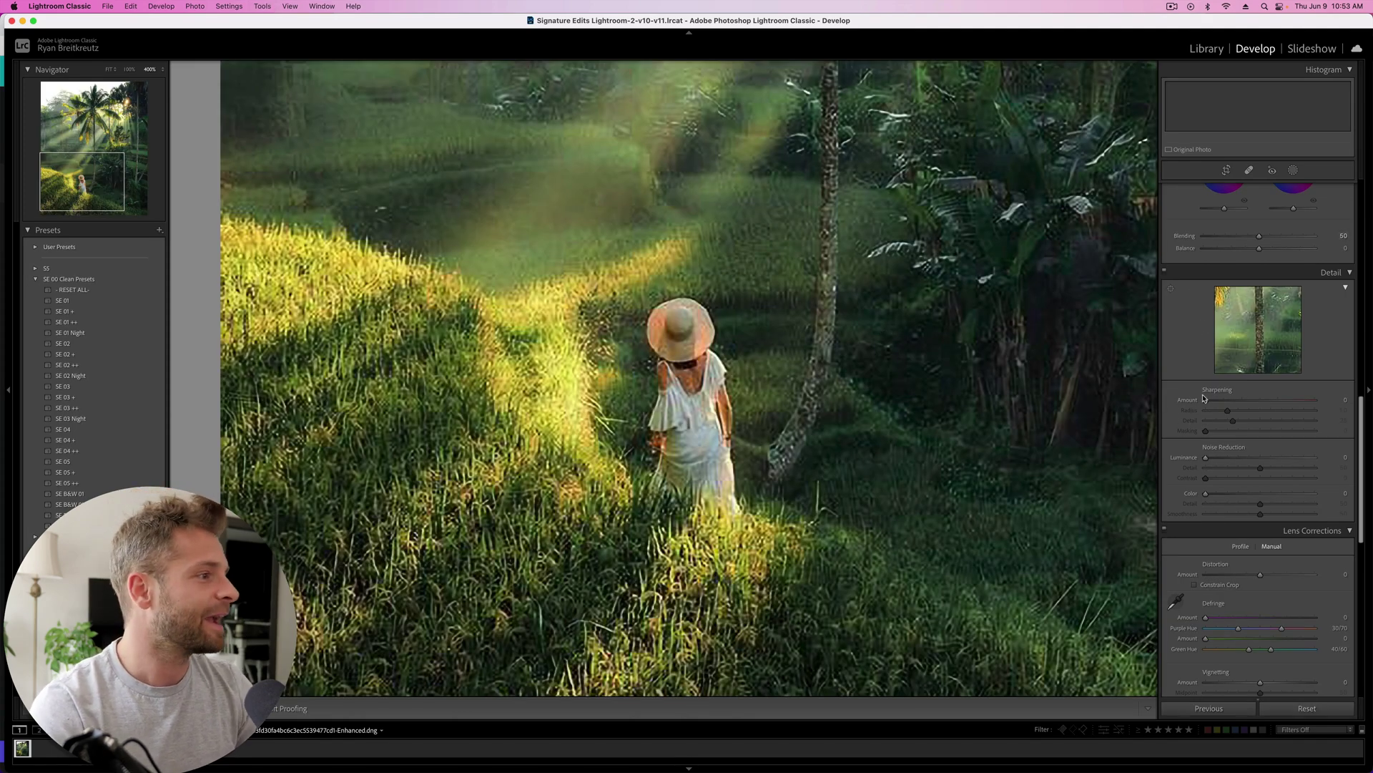
Zoomed in on the woman, set Noise Reduction Luminance to 33 and Detail to 22.
scroll(1216, 449, down, 3)
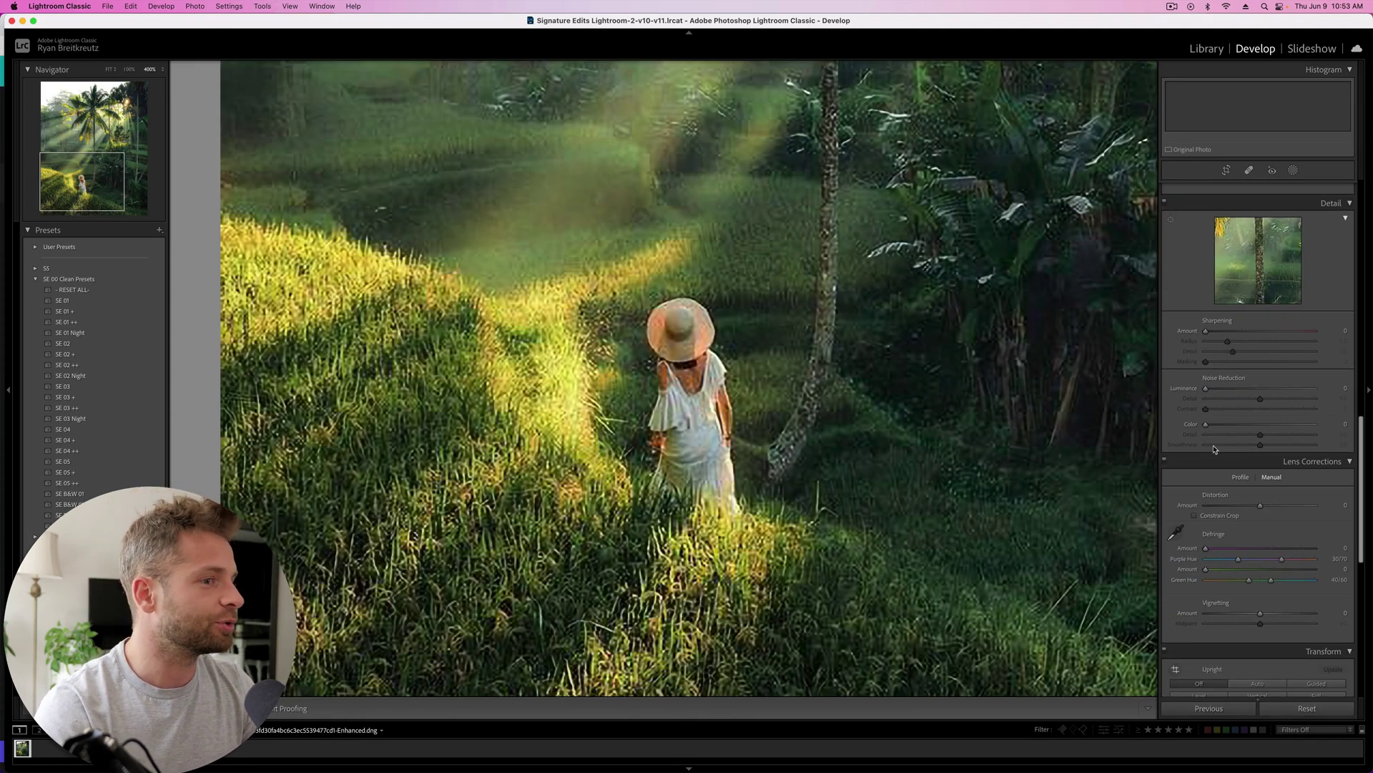
click(729, 315)
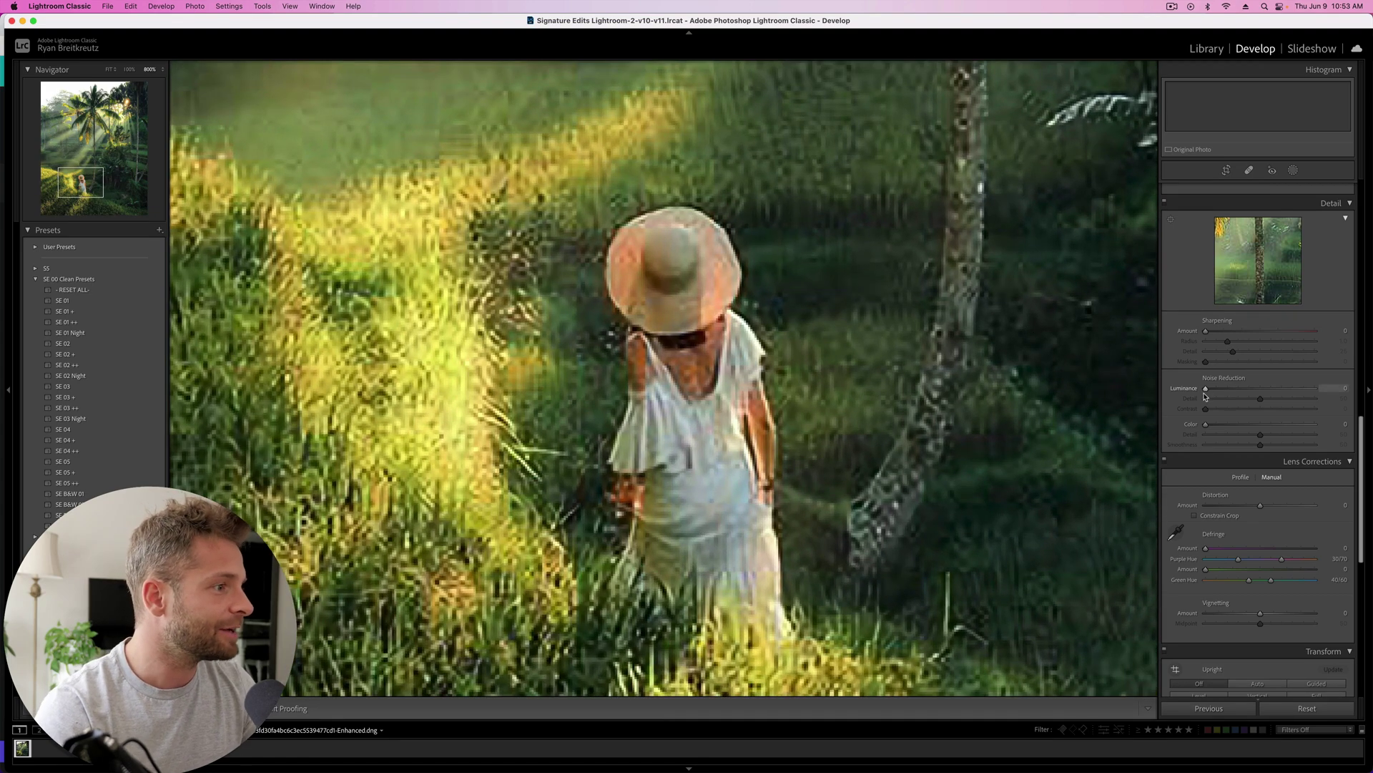
drag(1207, 390, 1369, 388)
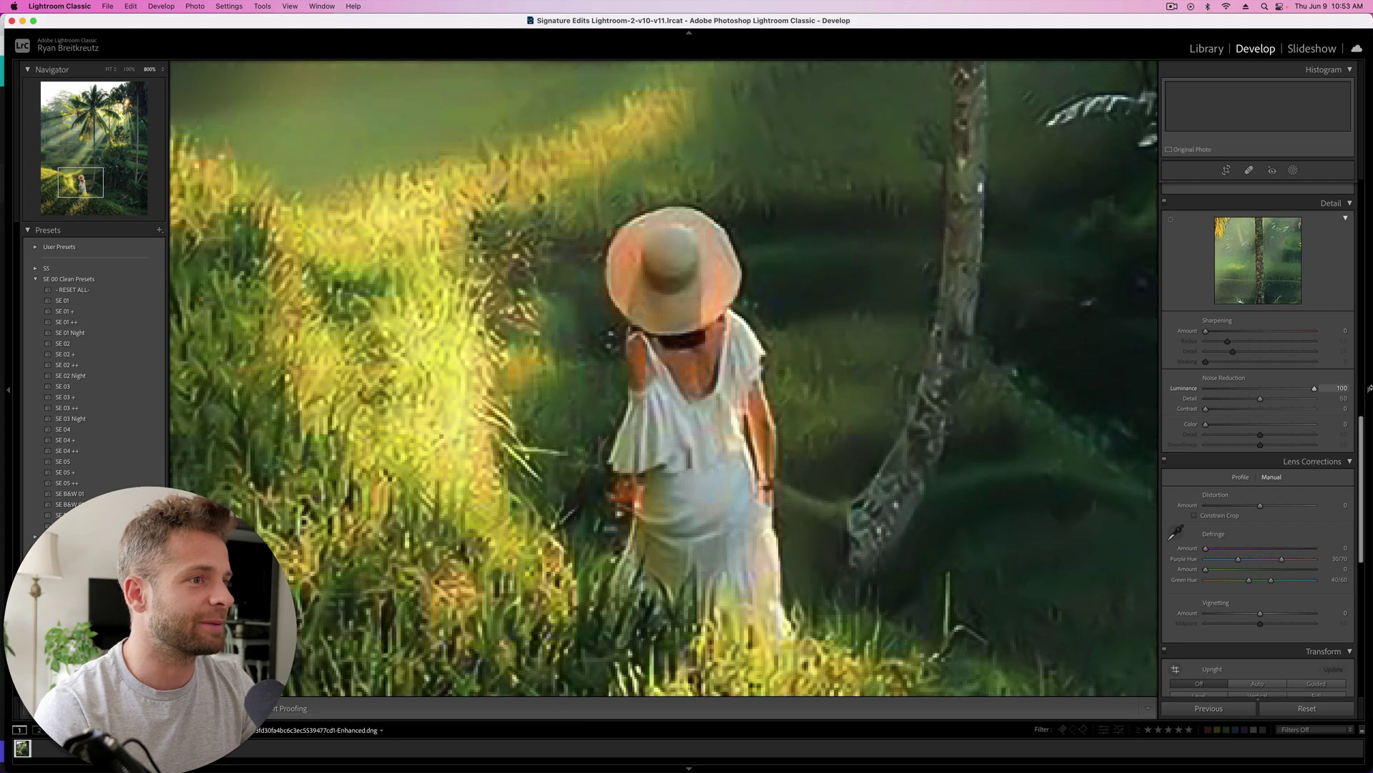
drag(1251, 390, 1231, 391)
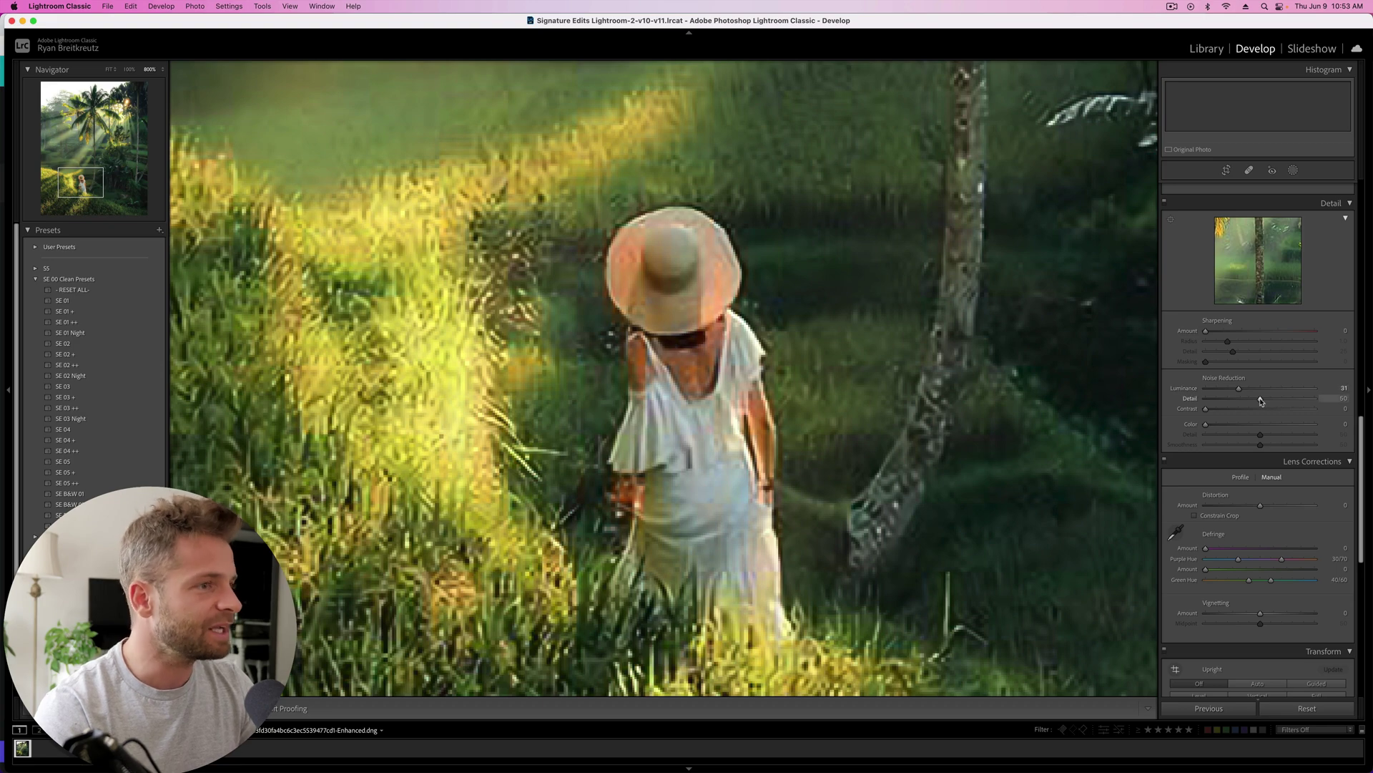
drag(1207, 398, 1031, 411)
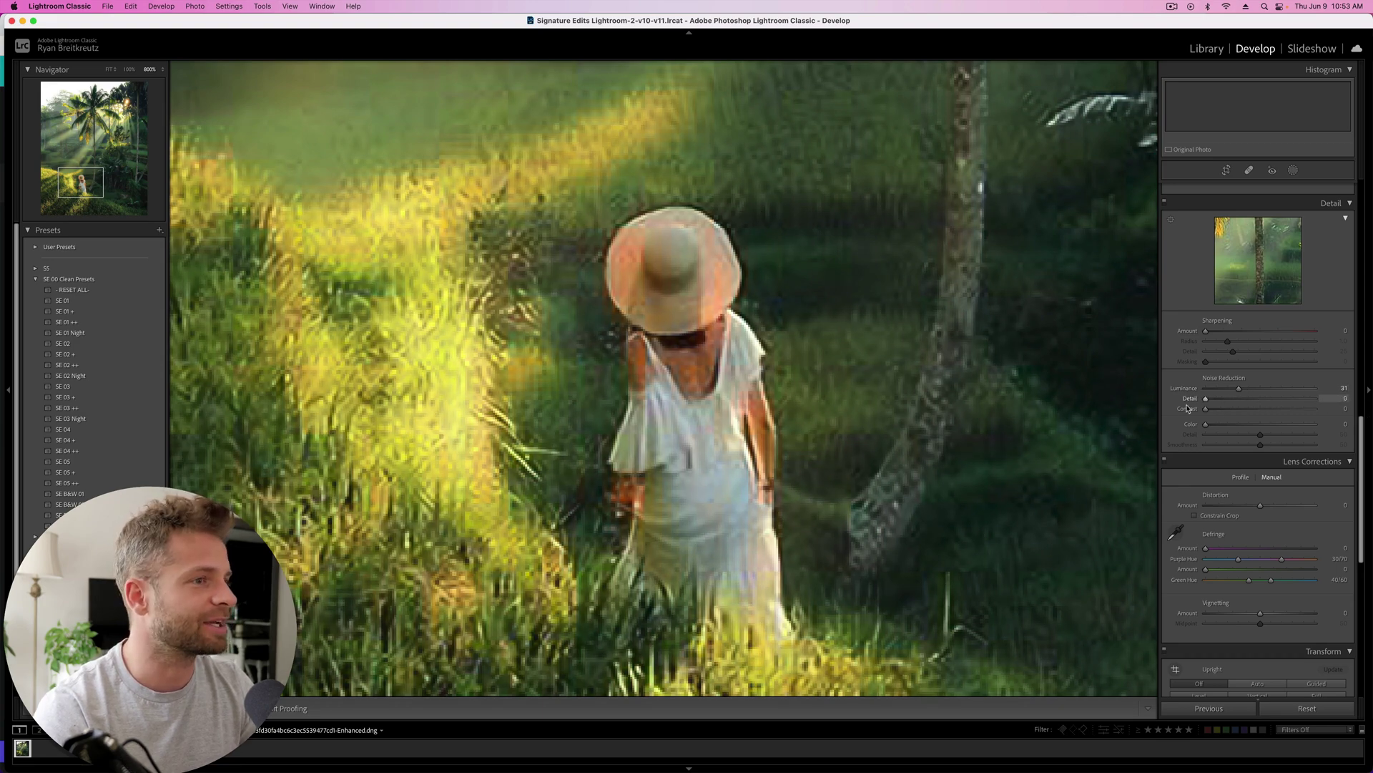
drag(1239, 391, 1255, 392)
key(super+minus)
key(super+minus)
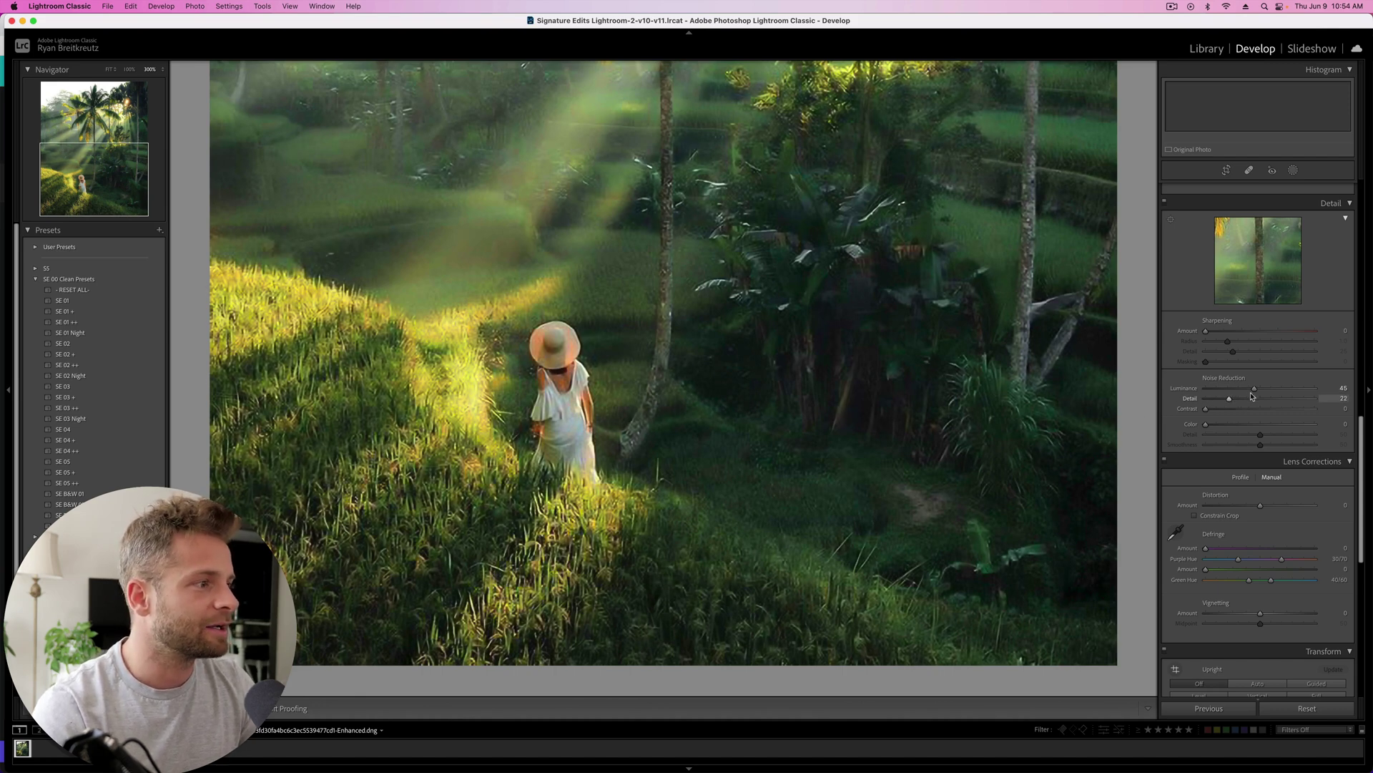
drag(1253, 395, 1237, 392)
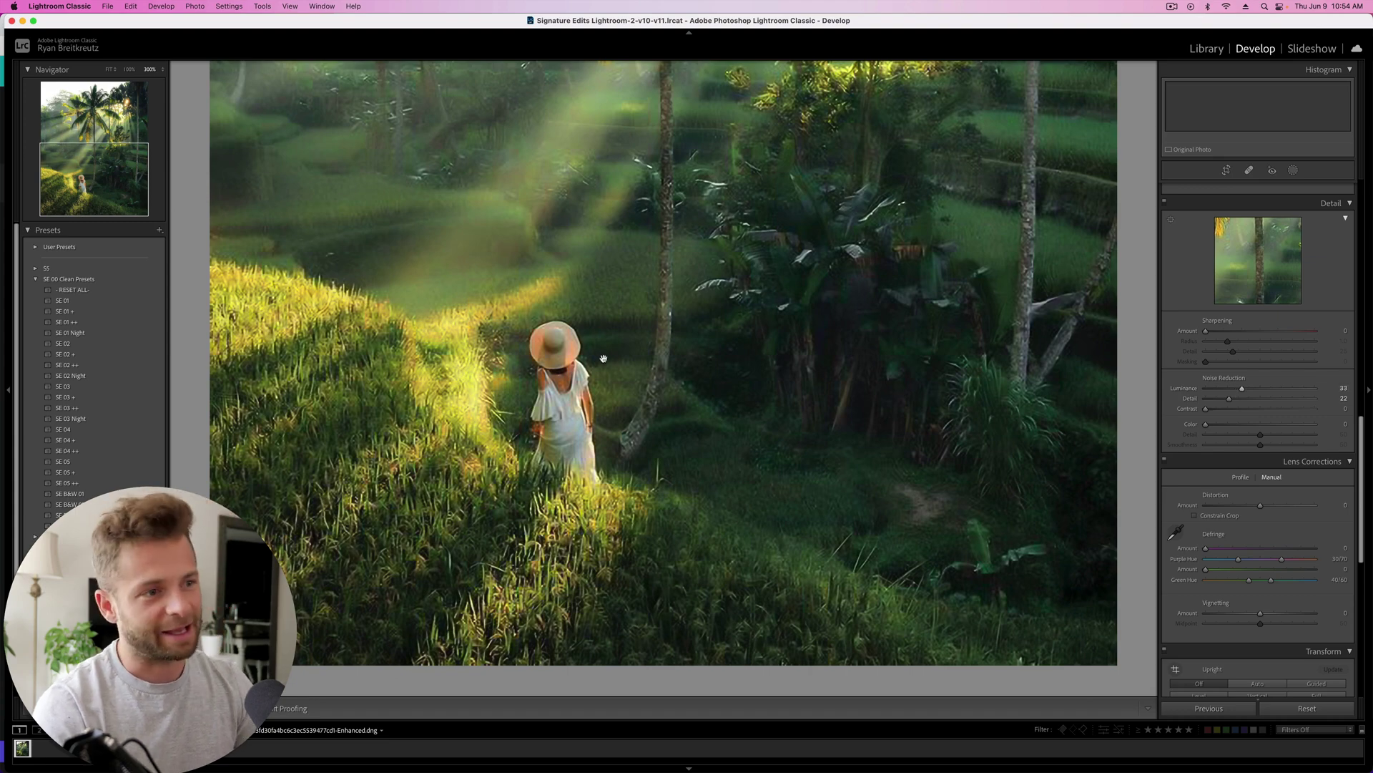
key(super+equal)
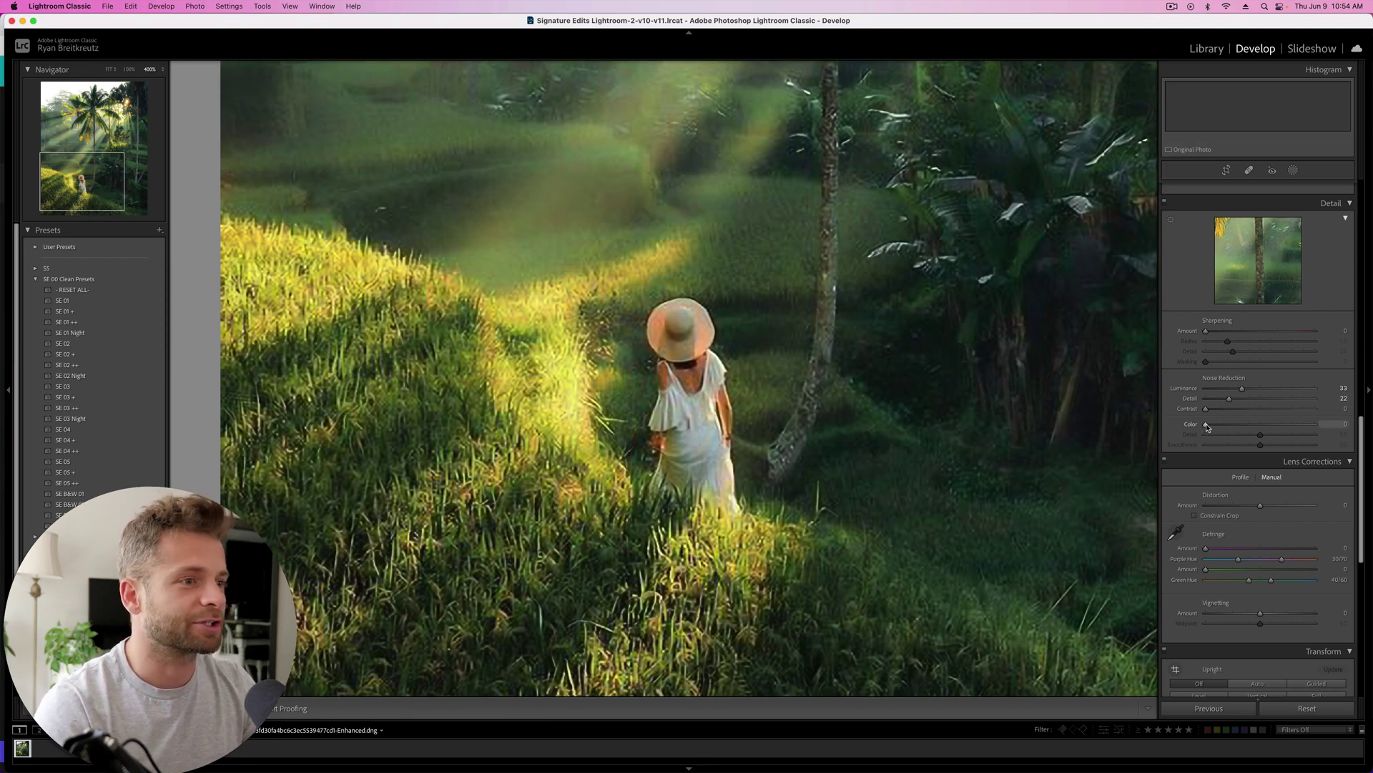
Set Noise Reduction Color to 100 after checking the woman's hat up close.
key(super+equal)
key(super+equal)
key(super+equal)
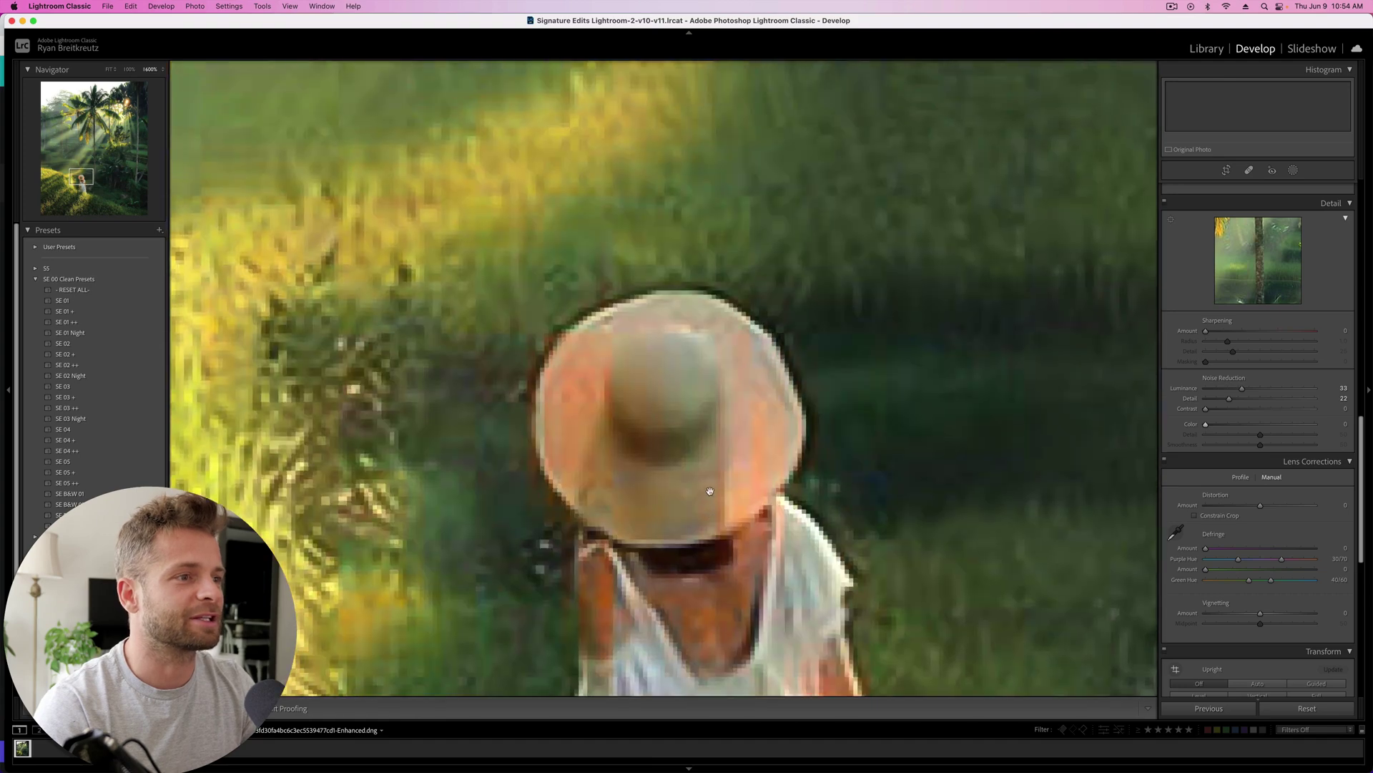
key(super+minus)
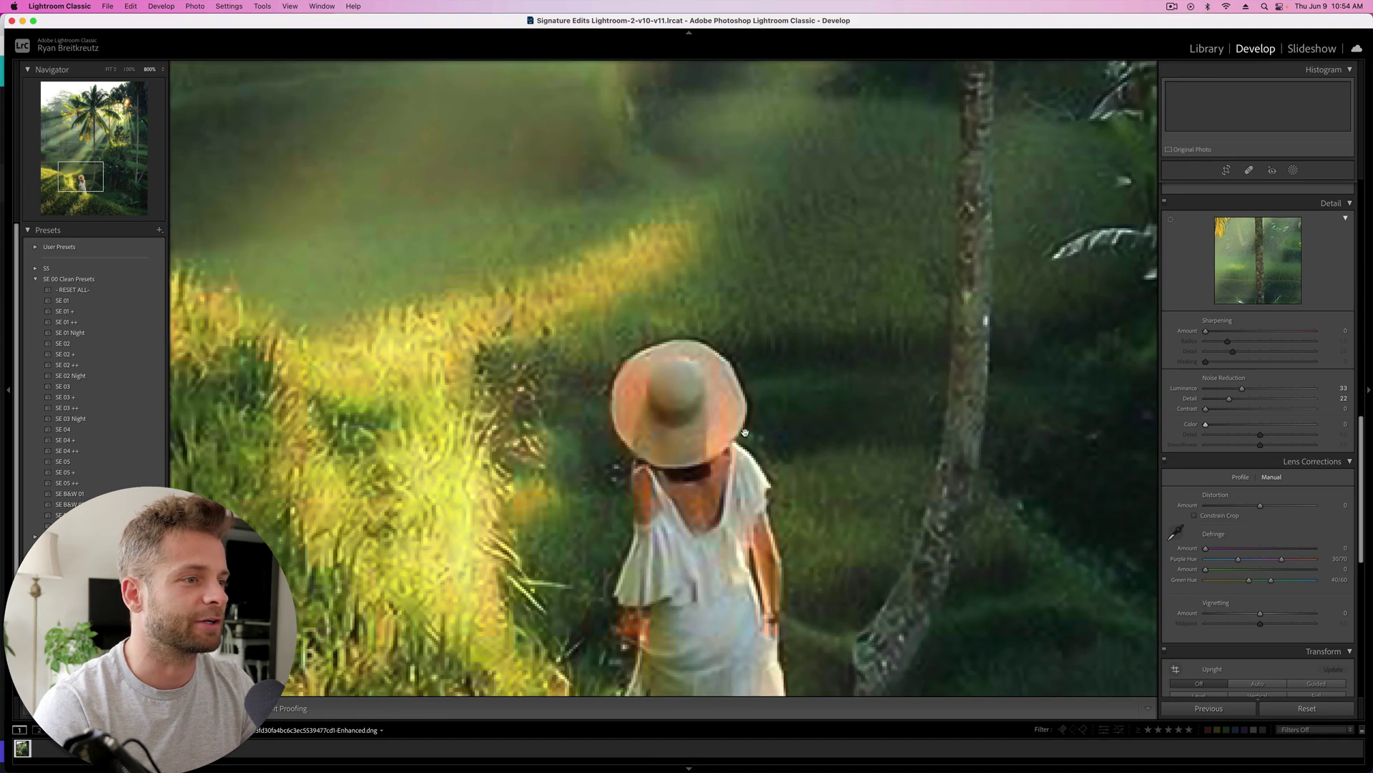
drag(1206, 424, 1371, 432)
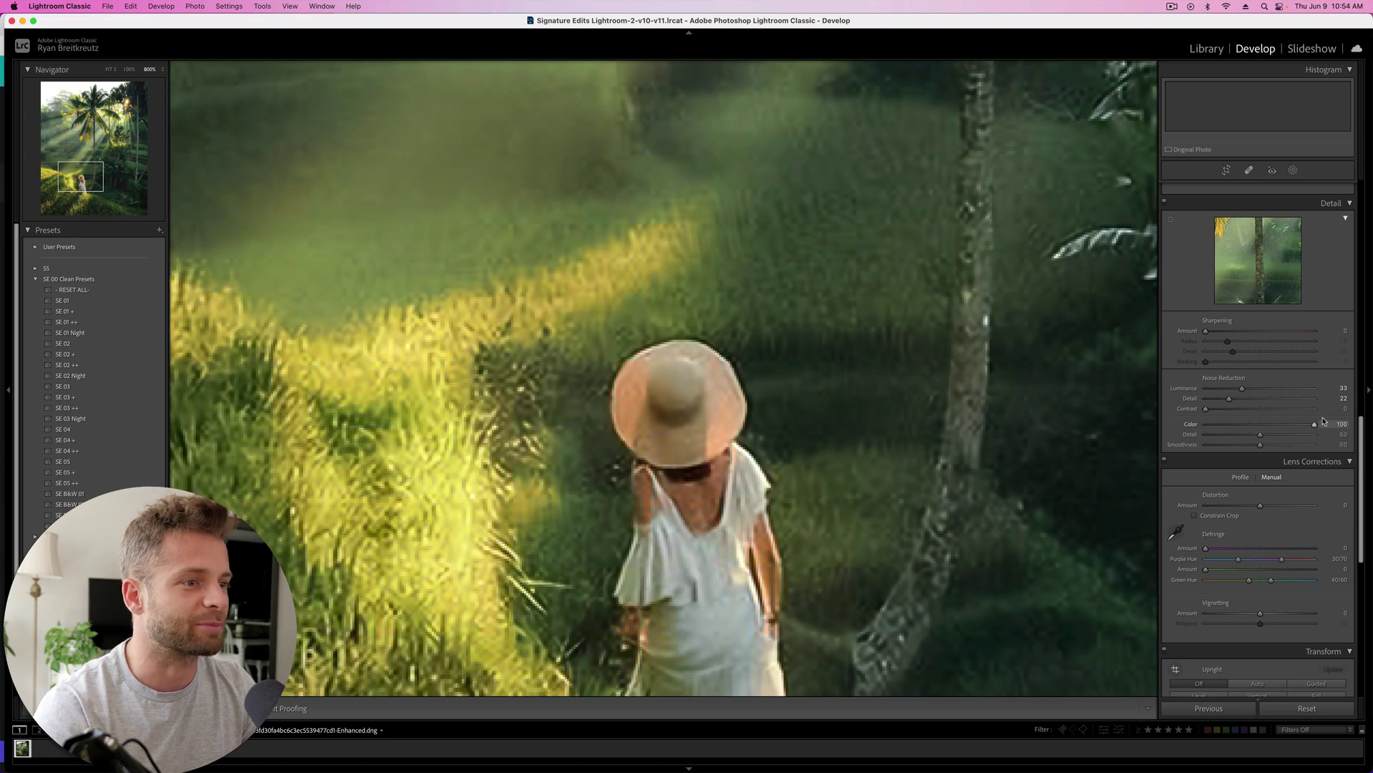
drag(1265, 415, 1319, 436)
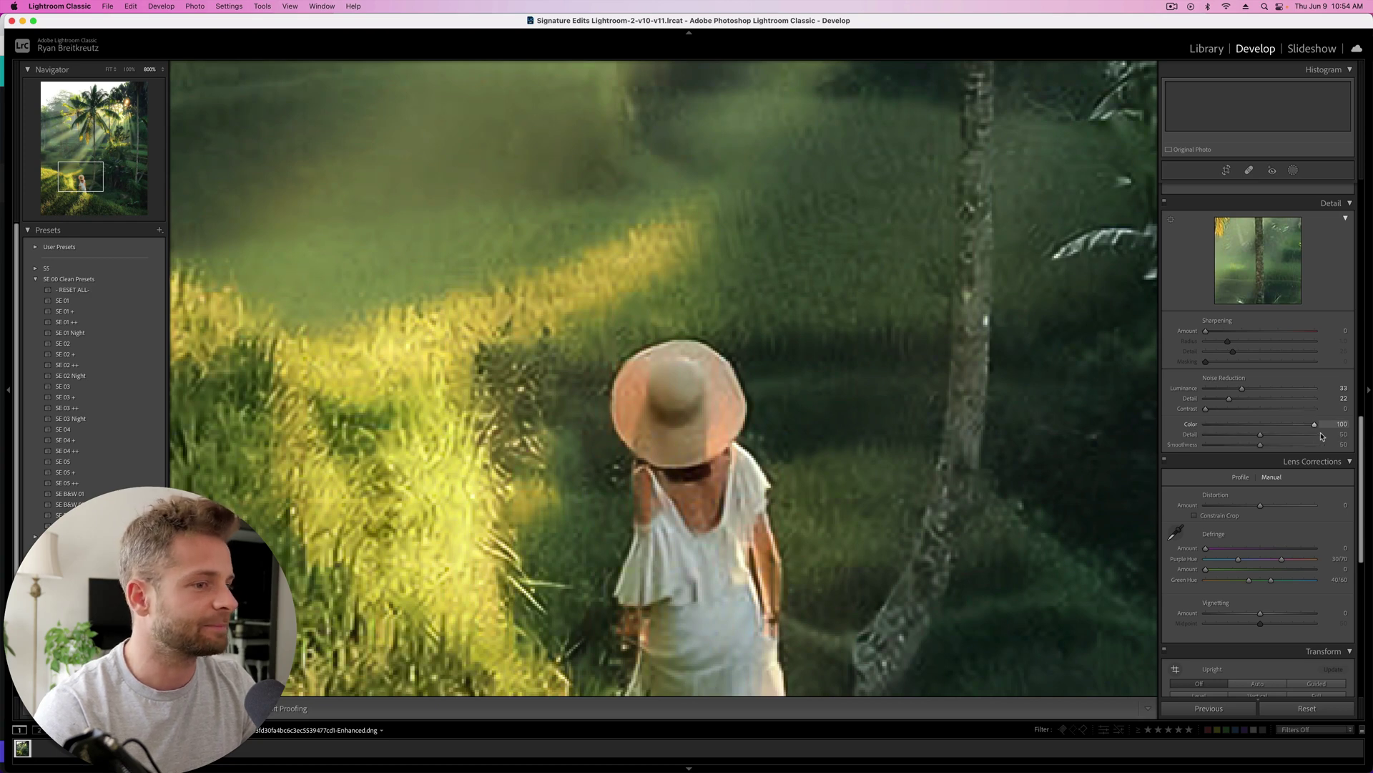
Toggle the Detail panel off and on twice to compare the noise reduction.
click(1165, 204)
click(1165, 204)
click(1164, 204)
click(1165, 204)
scroll(1350, 333, up, 15)
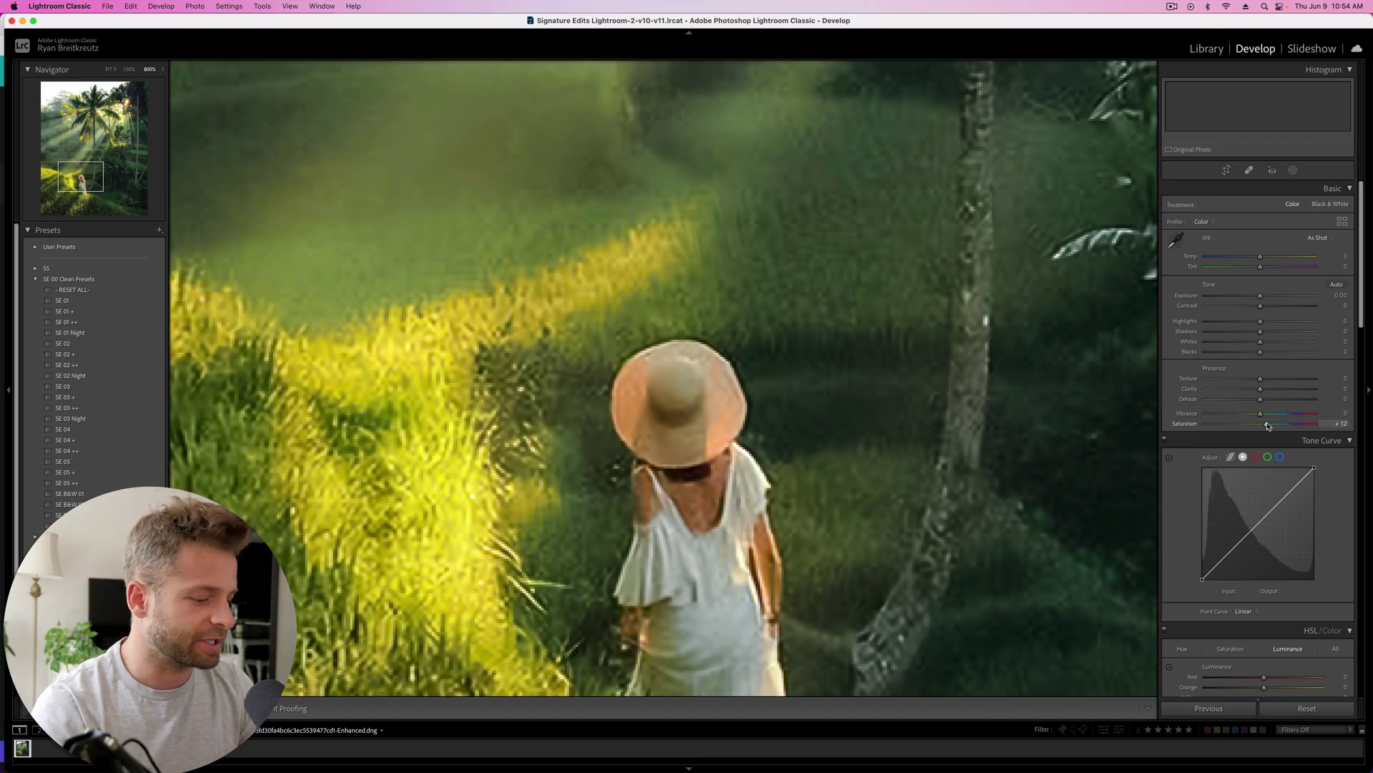
Lower Saturation to +7 and set Texture -18 and Clarity -19, comparing with the Before view.
key(backslash)
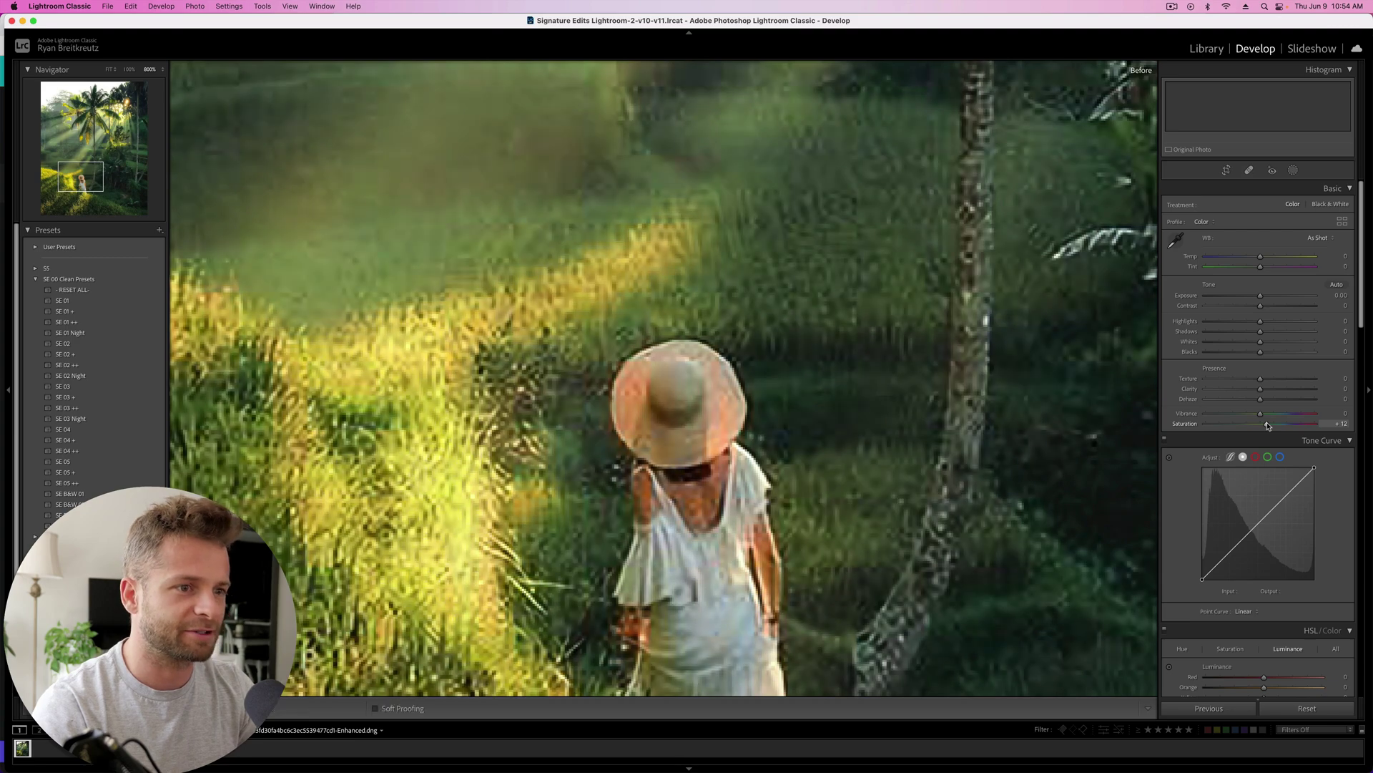
drag(1267, 425, 1264, 425)
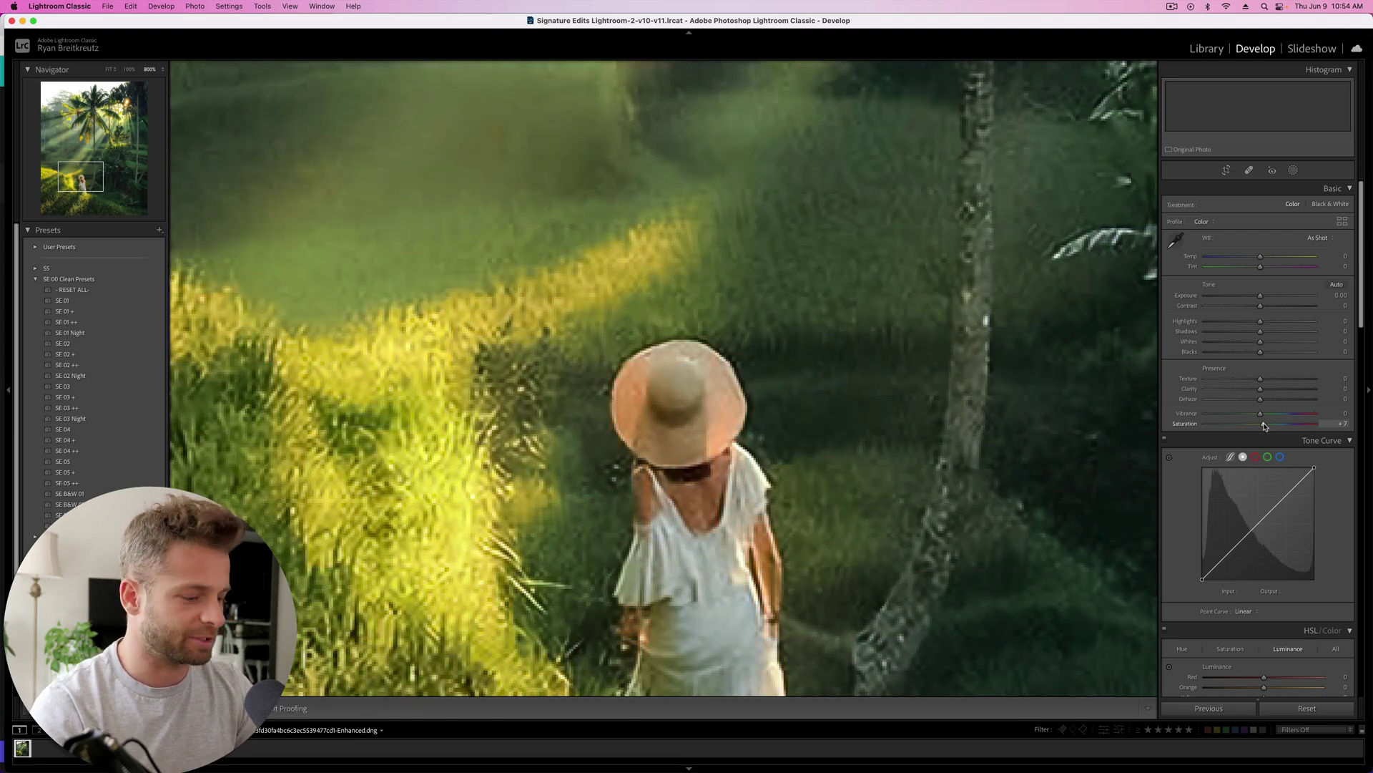
key(backslash)
key(backslash)
key(backslash)
key(backslash)
key(backslash)
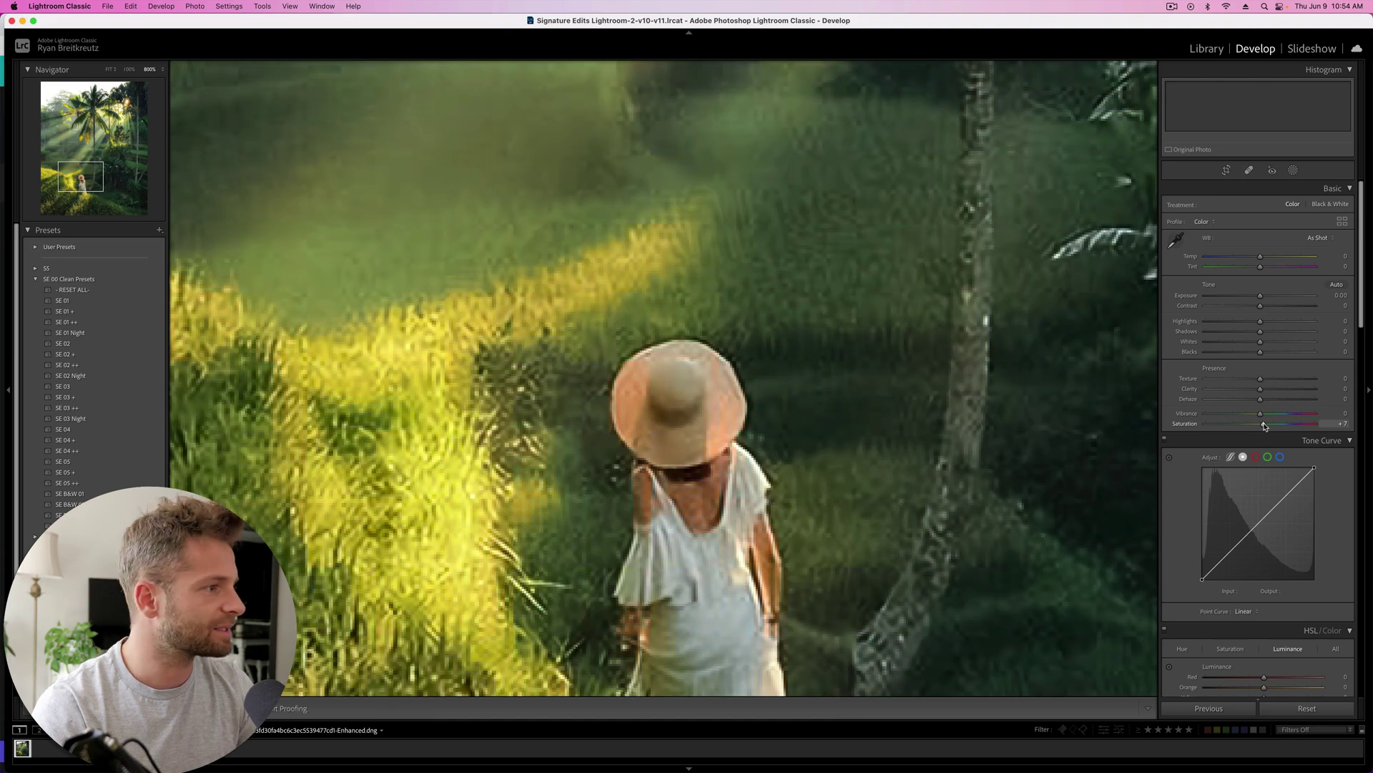
key(super+minus)
key(super+minus)
key(super+minus)
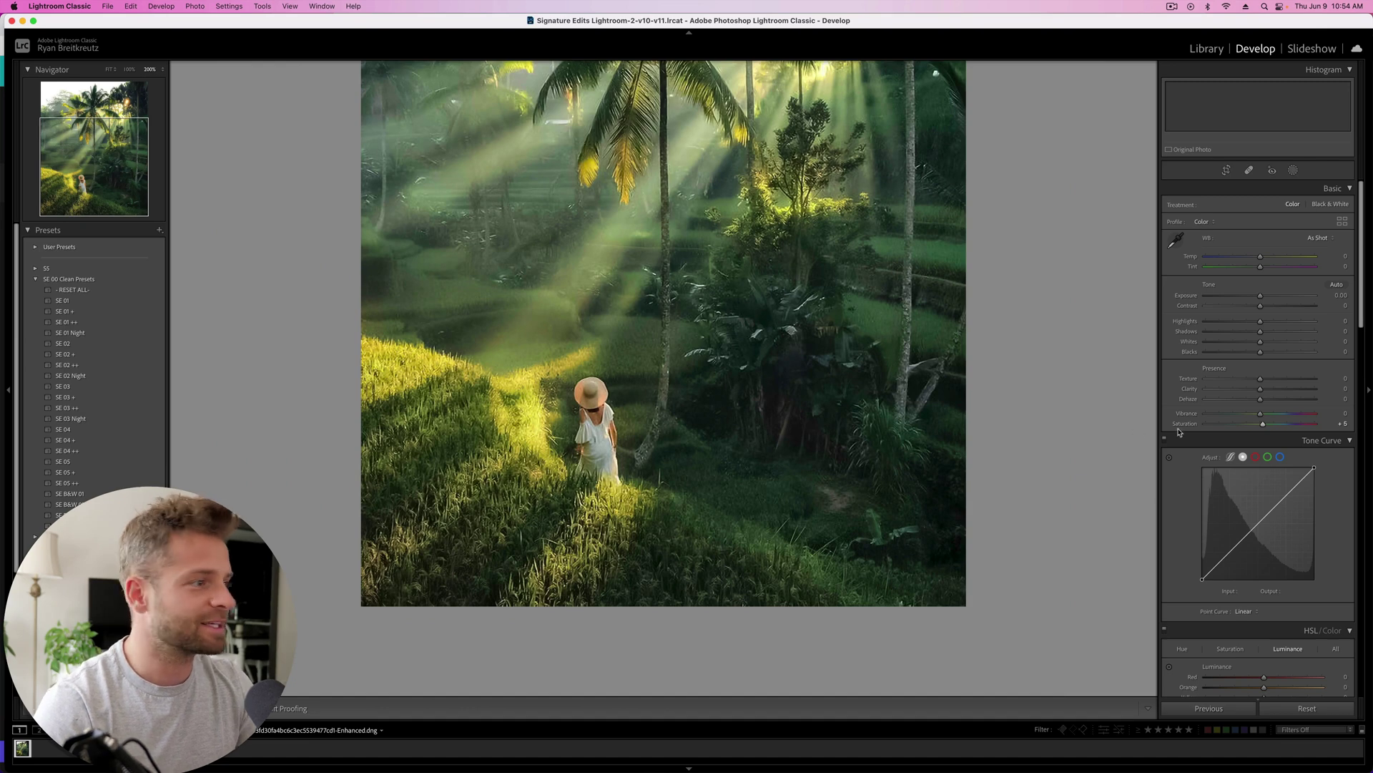
click(1250, 390)
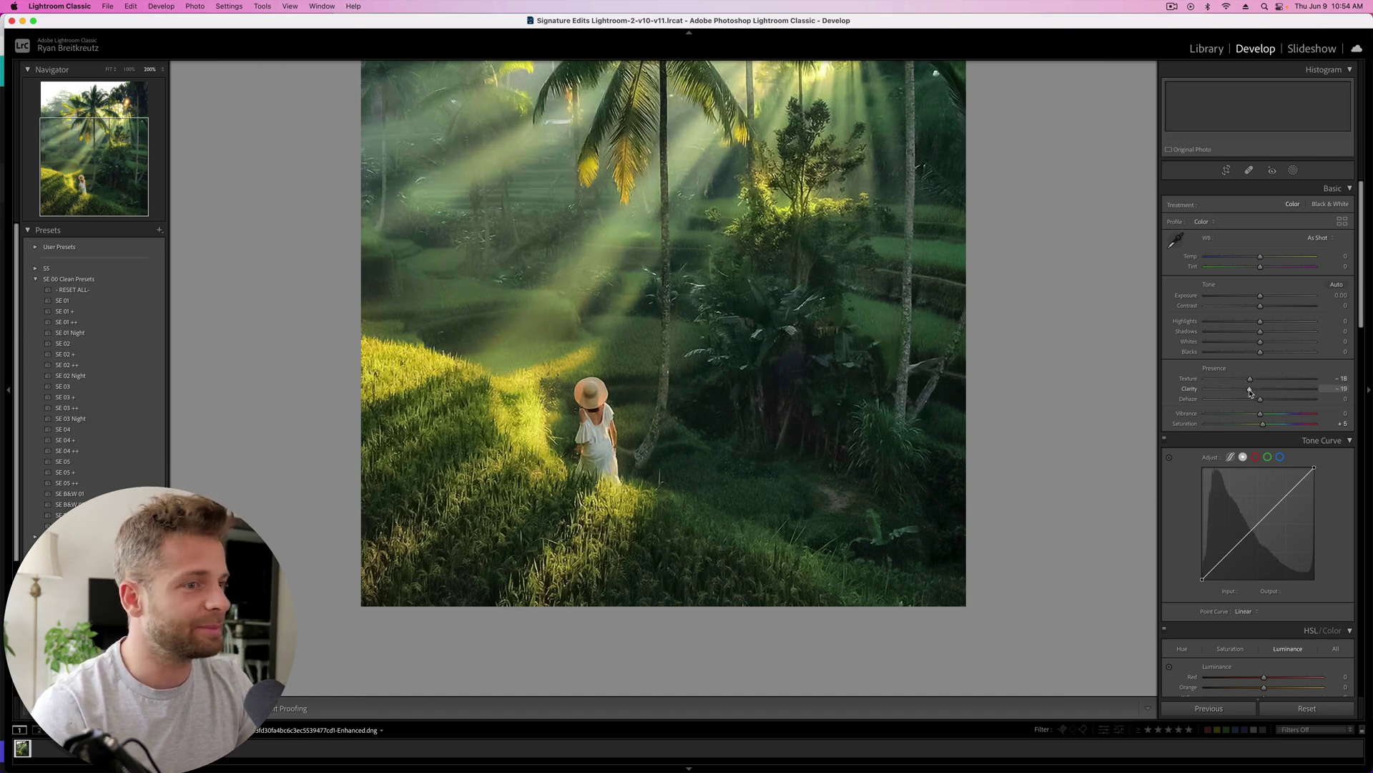
mouse_move(1248, 400)
mouse_down()
mouse_move(1215, 402)
mouse_move(1264, 405)
mouse_up()
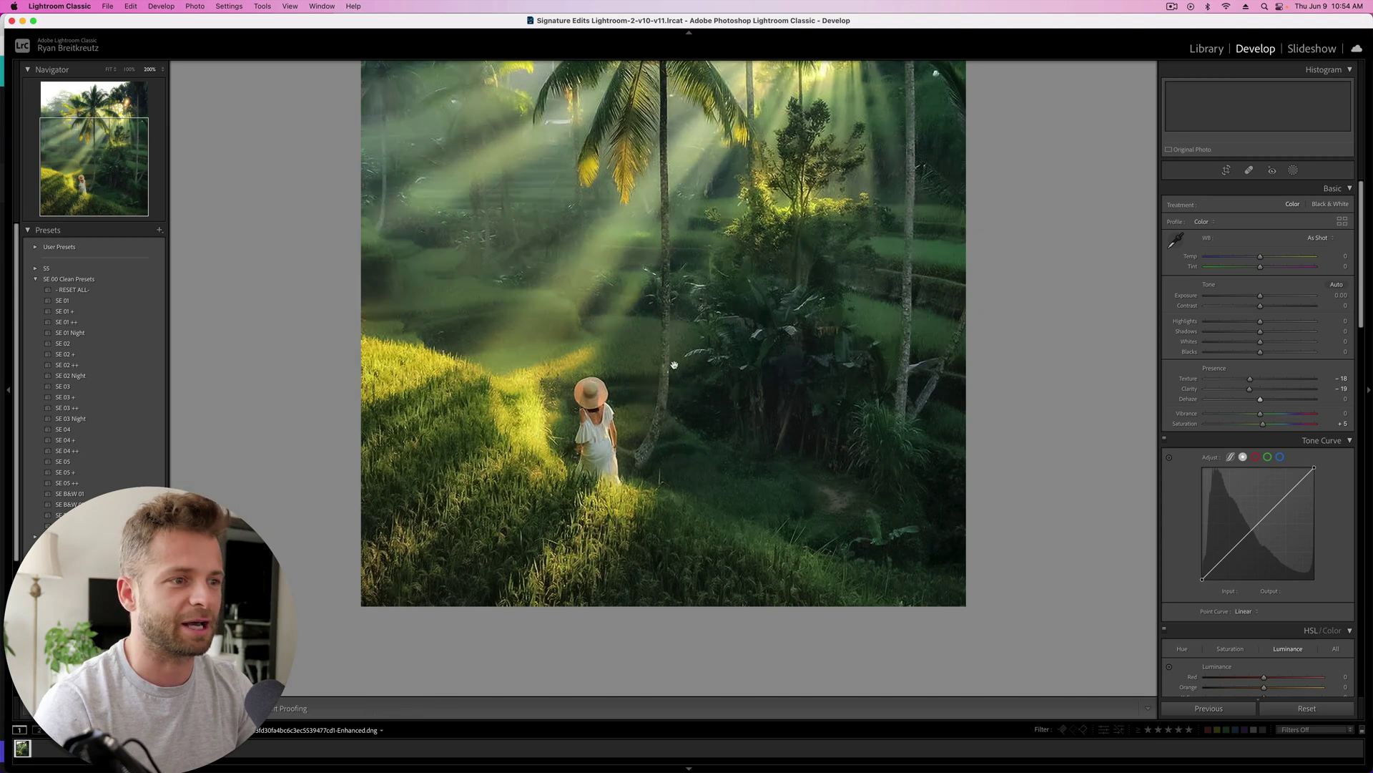
key(backslash)
key(backslash)
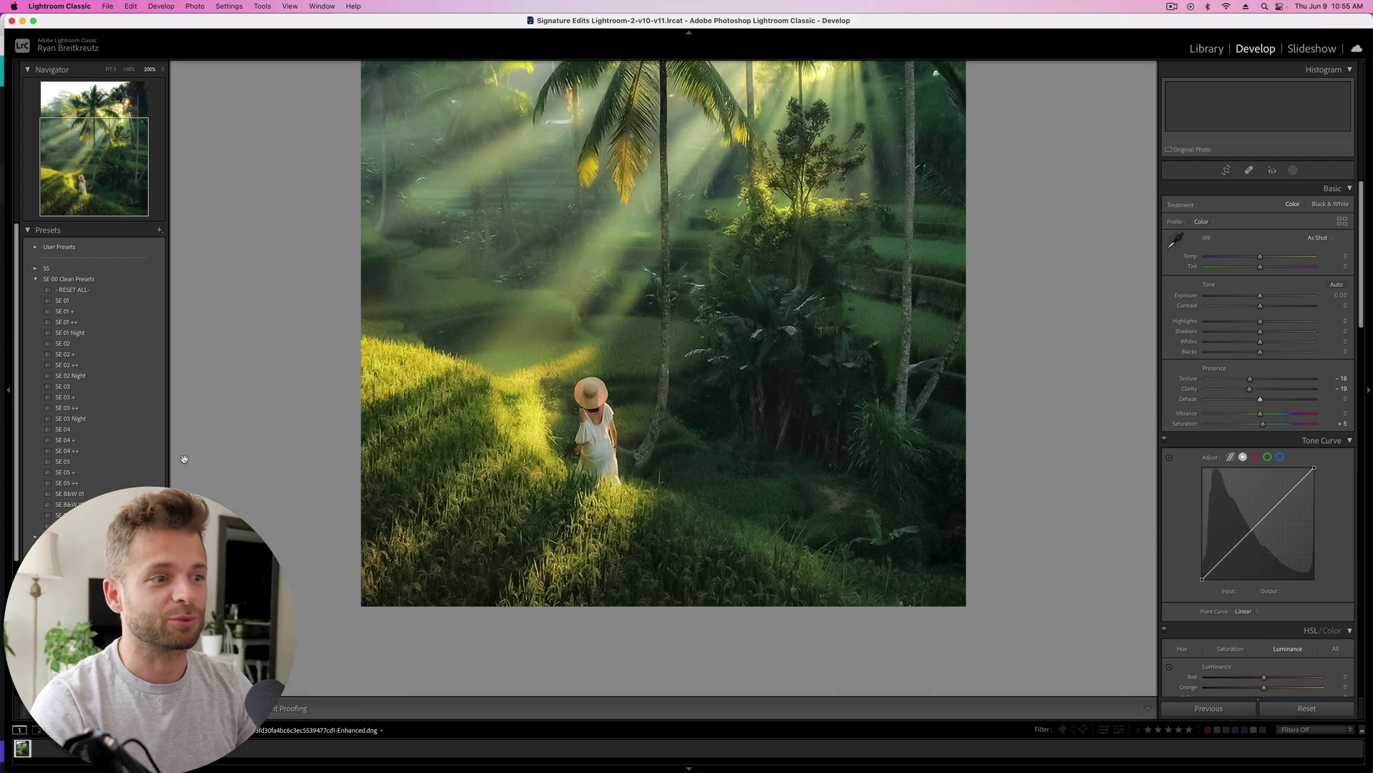
Sharpen only the edges with Sharpening Masking 79 and Amount around 34.
scroll(1289, 495, down, 10)
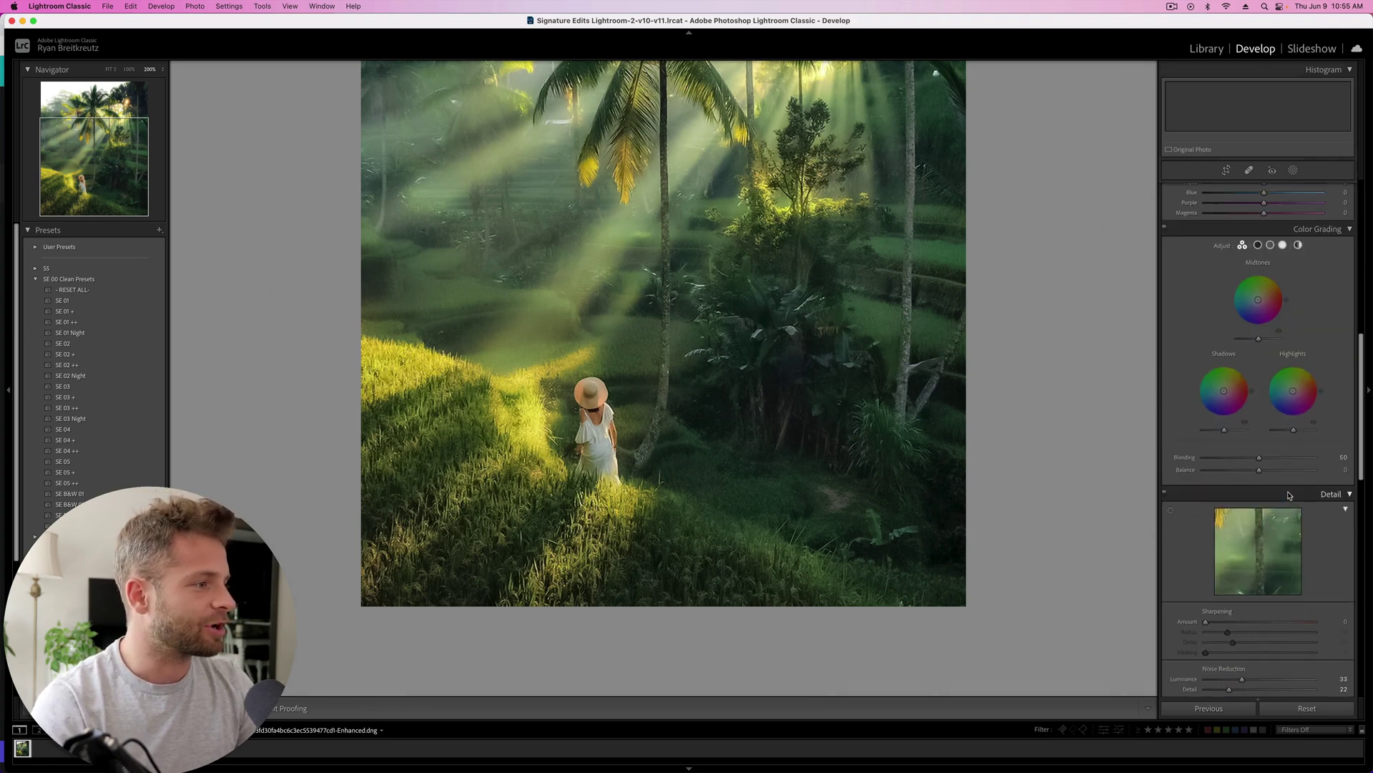
scroll(1289, 495, down, 2)
drag(1206, 431, 1372, 433)
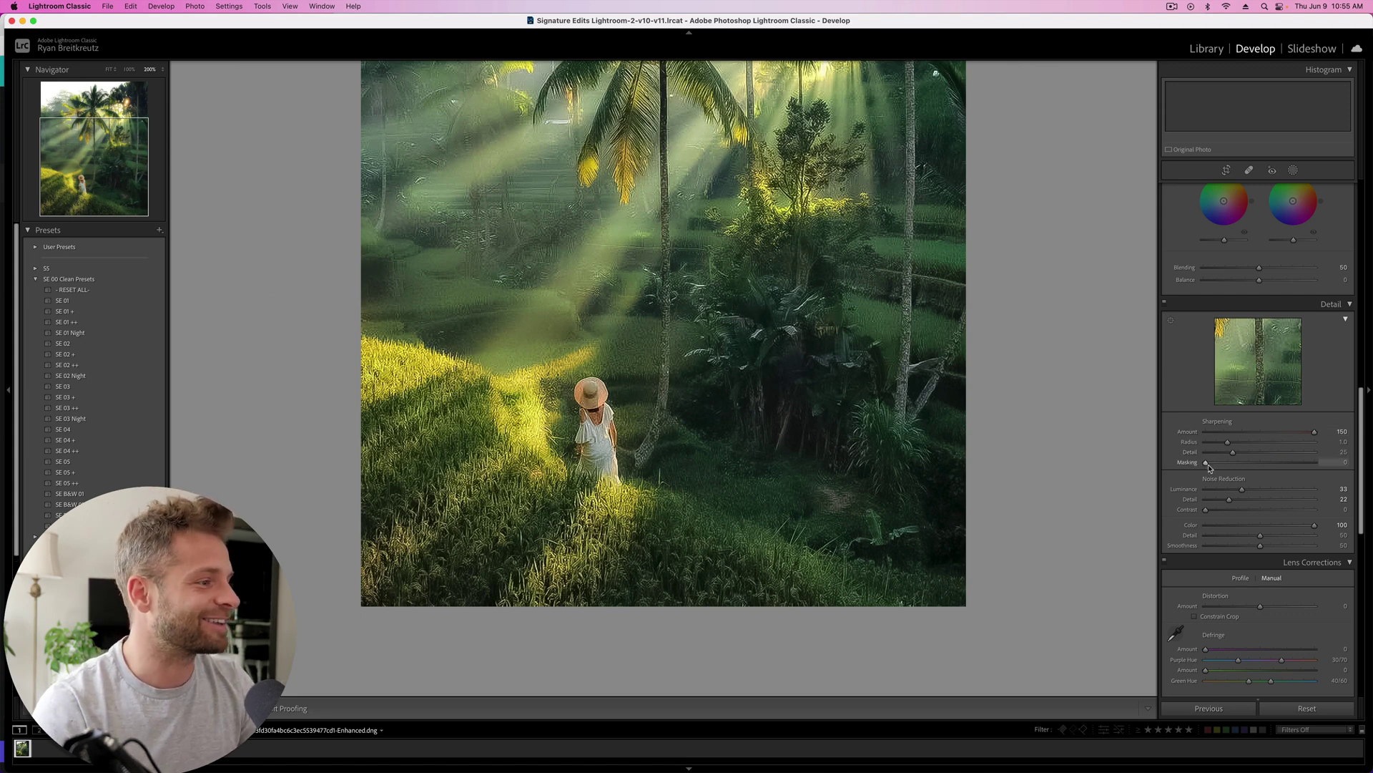
drag(1207, 463, 1298, 467)
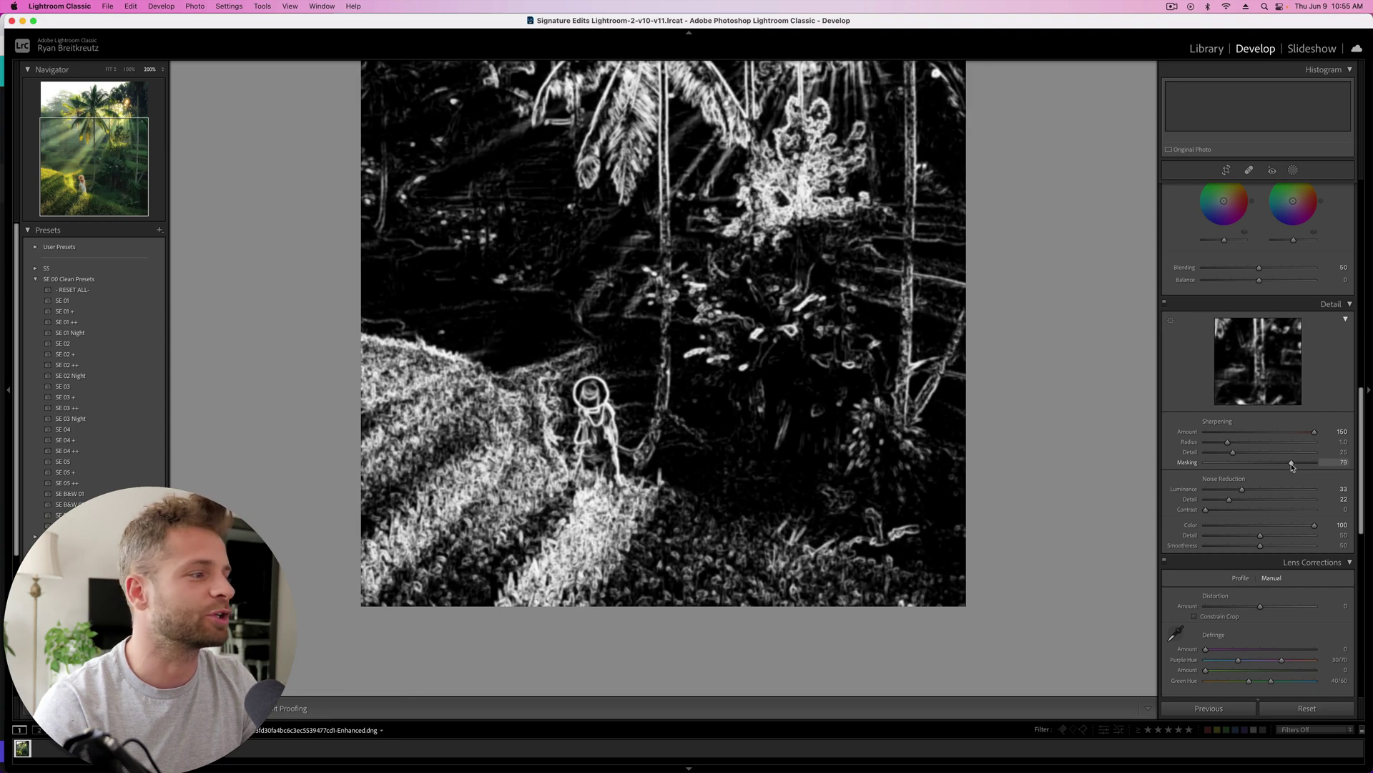
drag(1292, 466, 1217, 436)
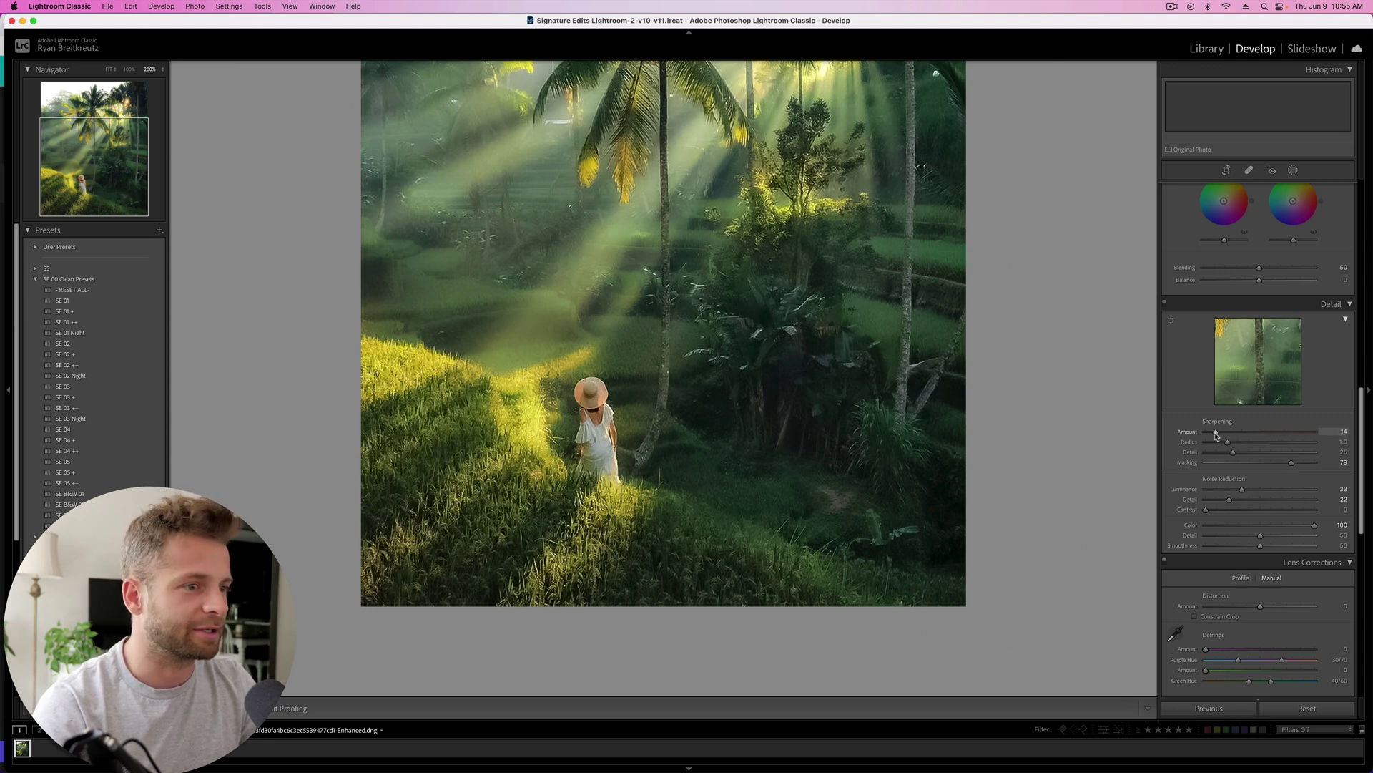
Toggle the Detail panel off and on twice to compare the sharpening.
click(1164, 304)
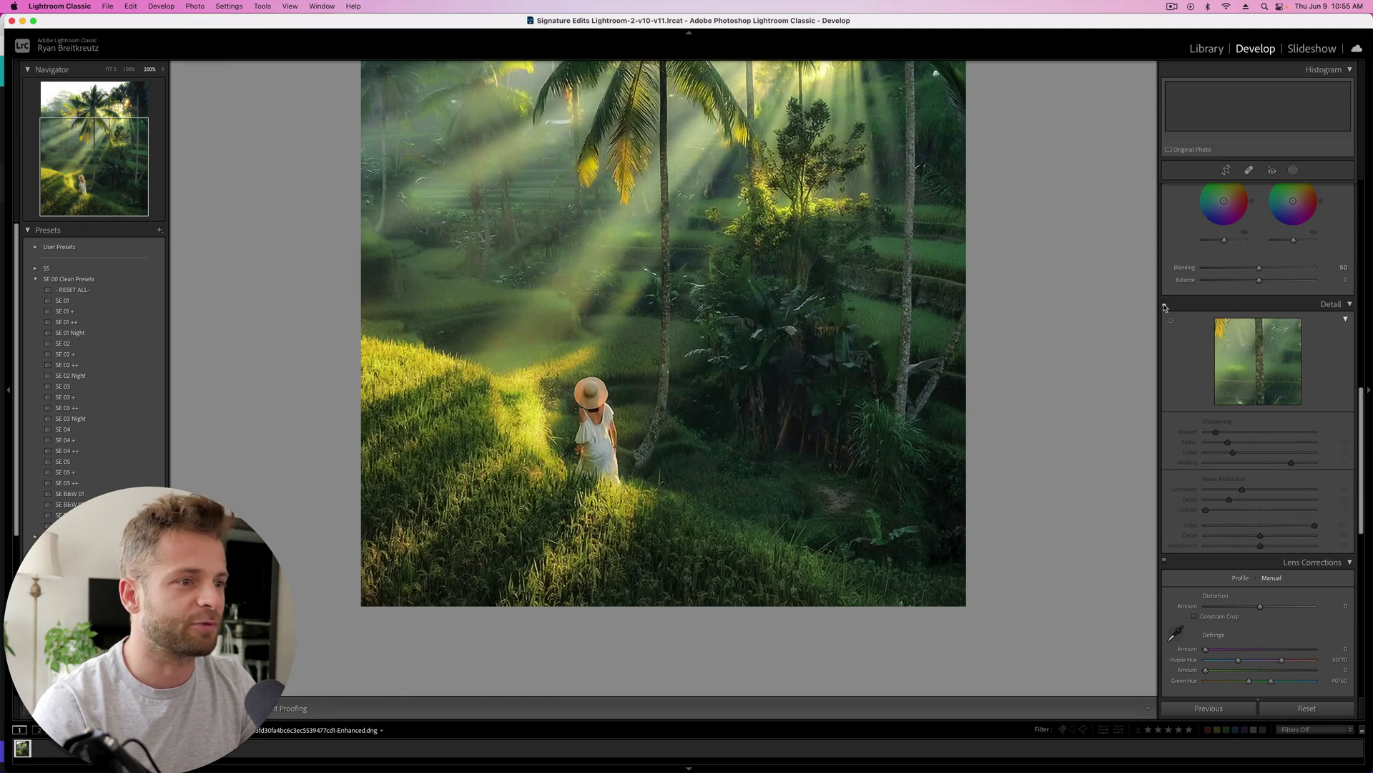
click(1164, 304)
click(1164, 304)
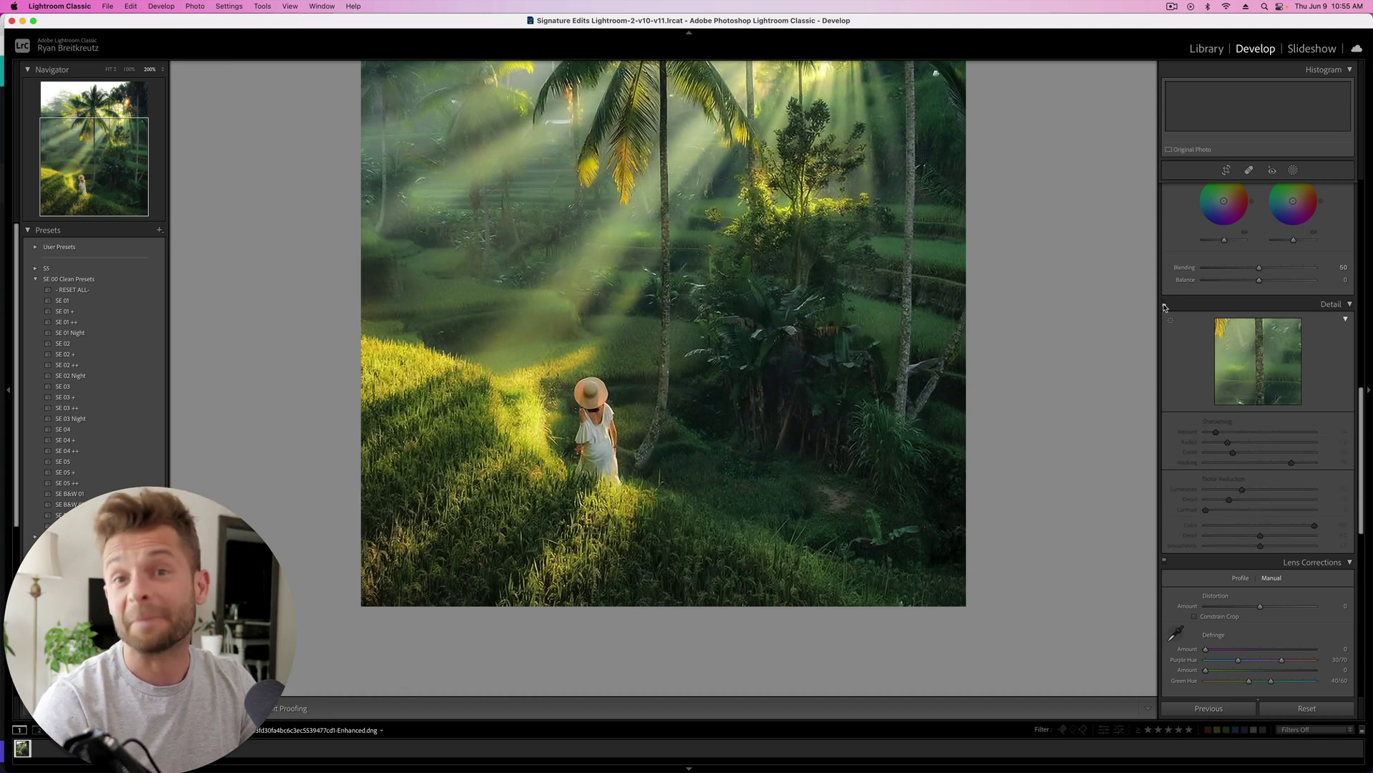
click(1164, 304)
Lower Blacks to -14 and compare the result against the Before view.
scroll(1280, 309, up, 10)
scroll(1277, 322, down, 1)
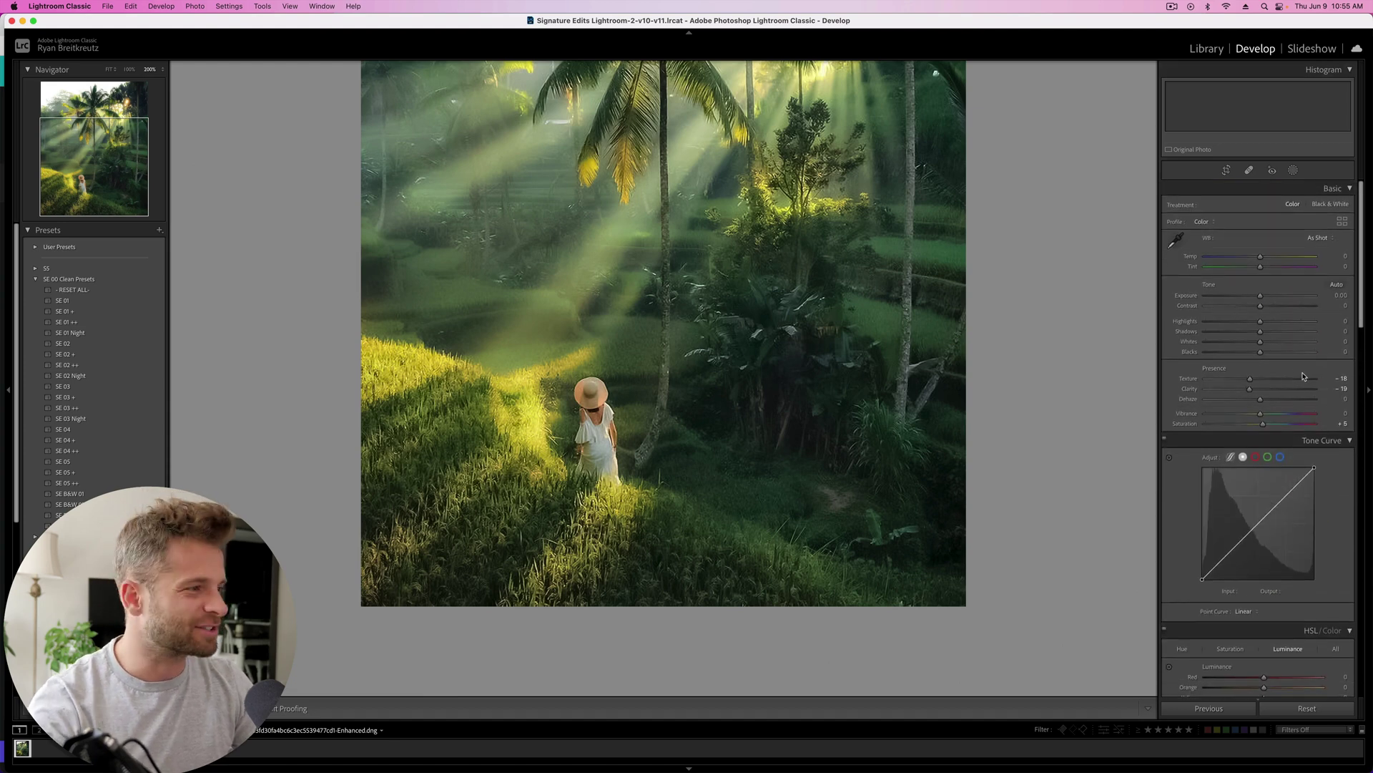
drag(1260, 352, 1252, 355)
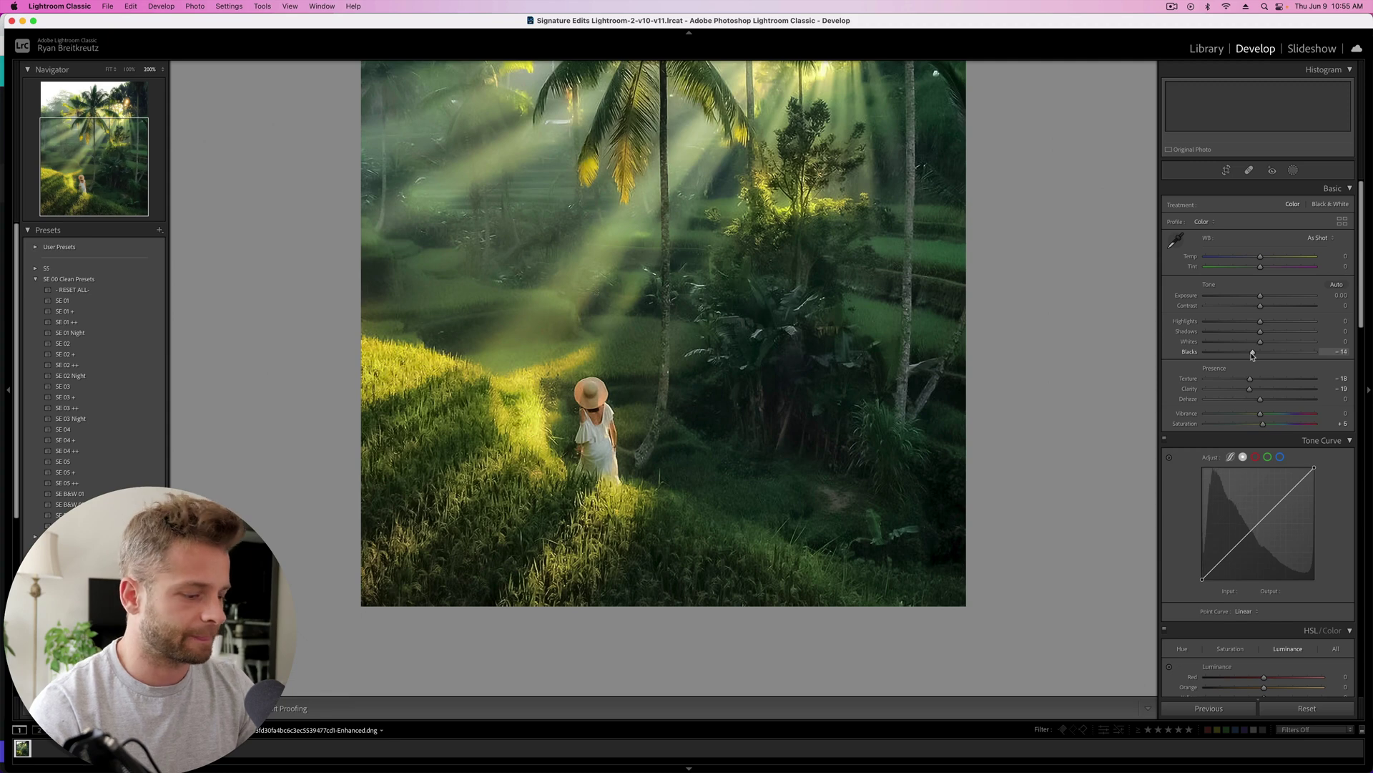
key(backslash)
key(backslash)
key(backslash)
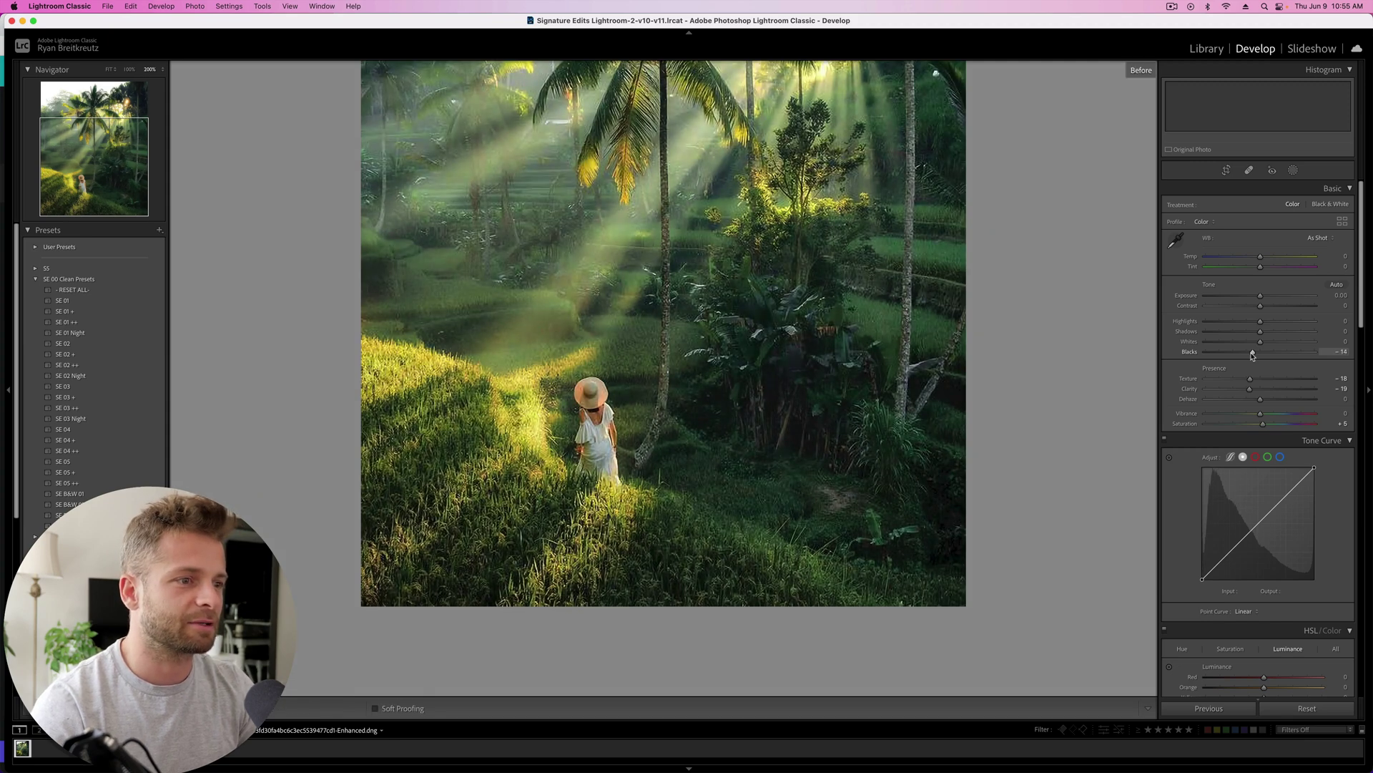
key(backslash)
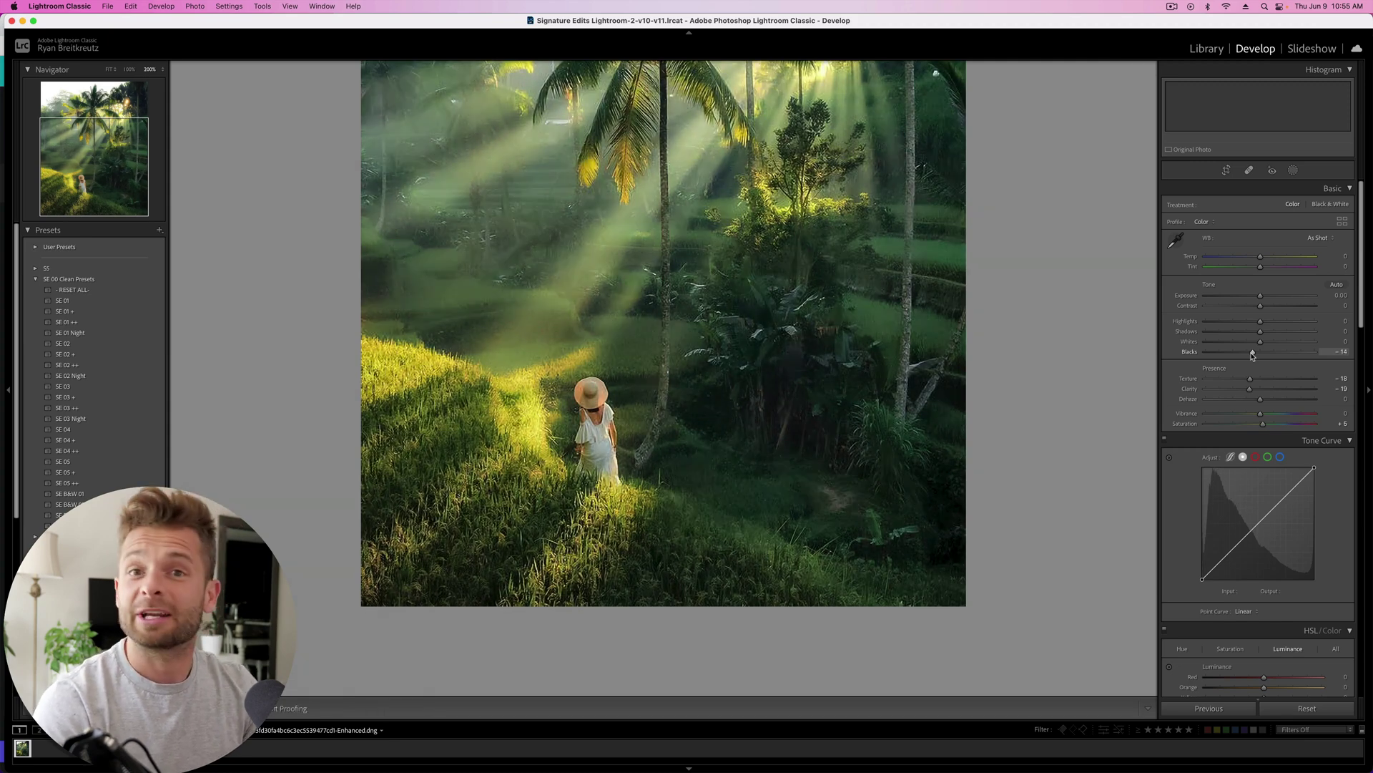
Export the edited photo as a quality-95 sRGB JPEG to the Desktop under a unique filename.
key(super+shift+e)
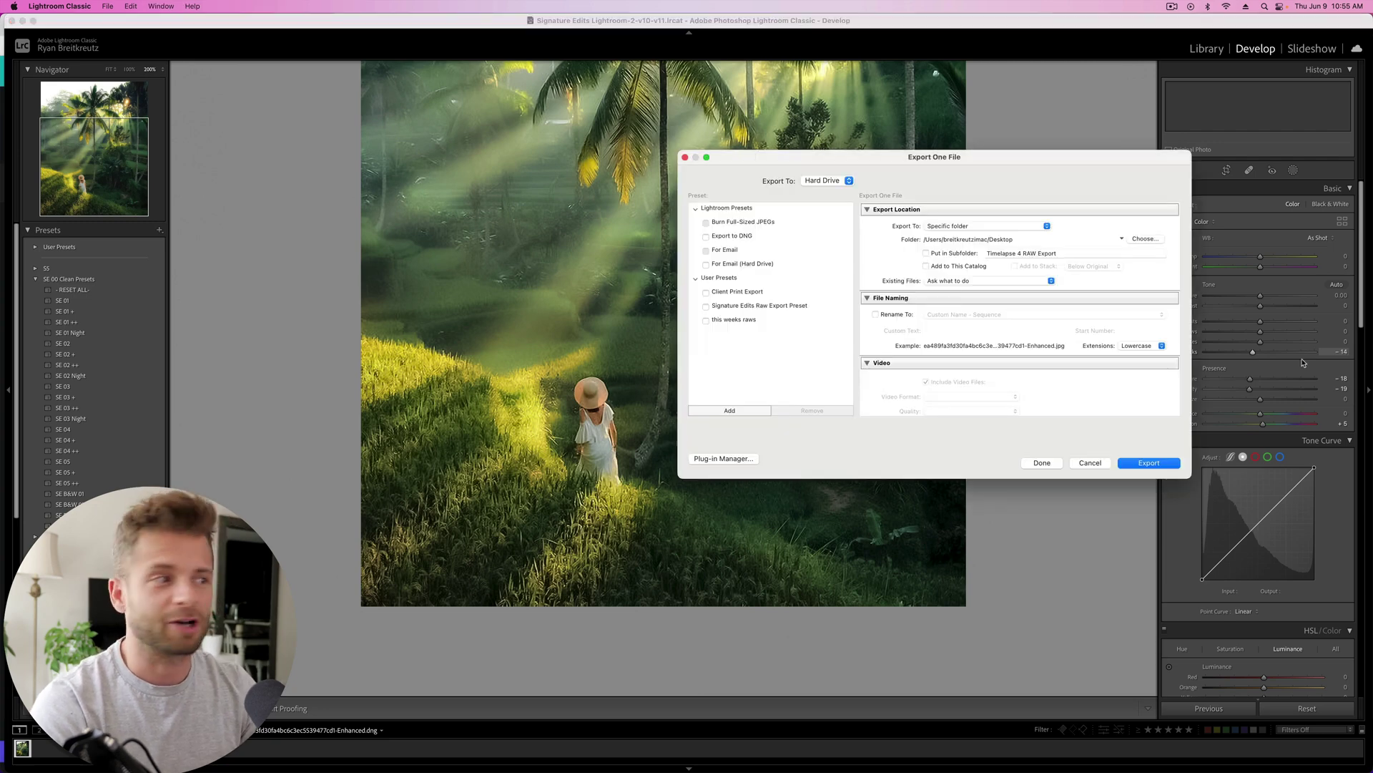
scroll(930, 307, down, 8)
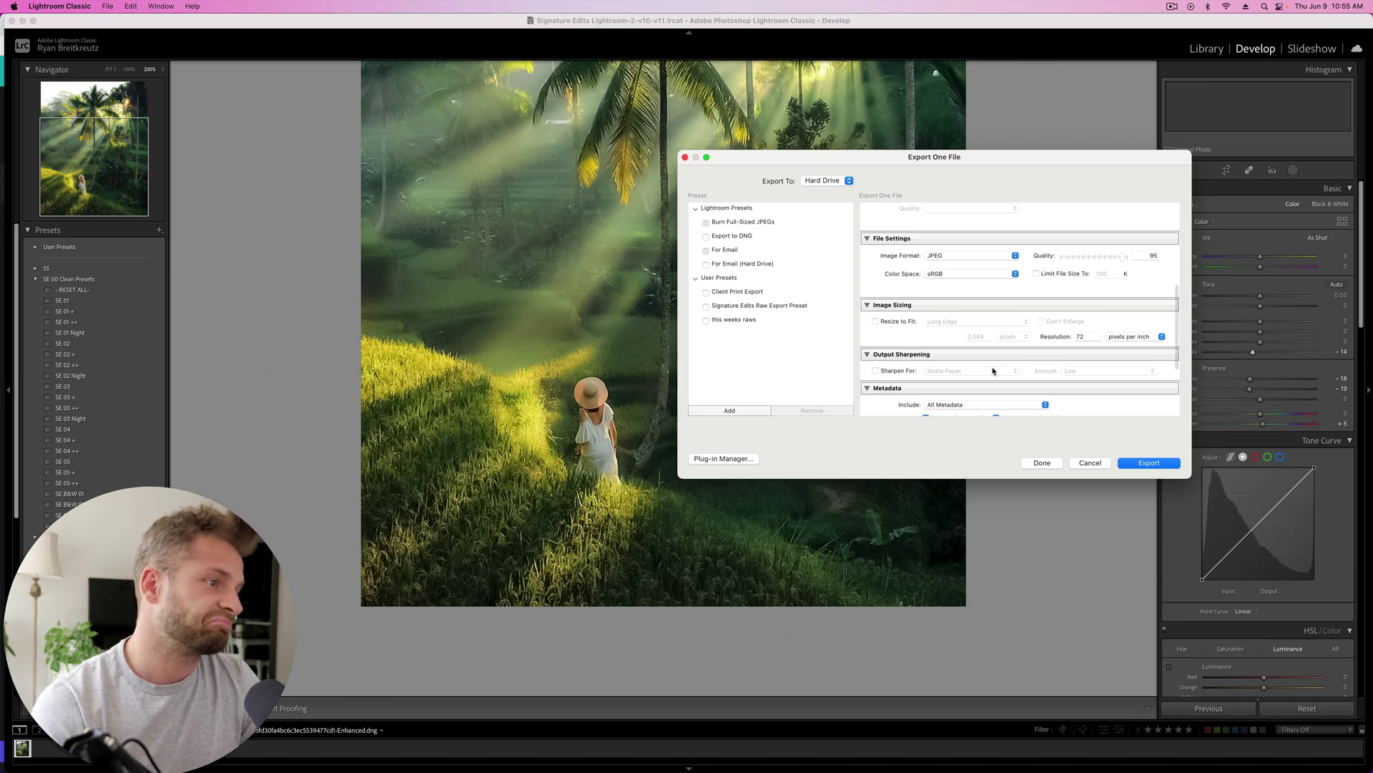
scroll(930, 350, down, 4)
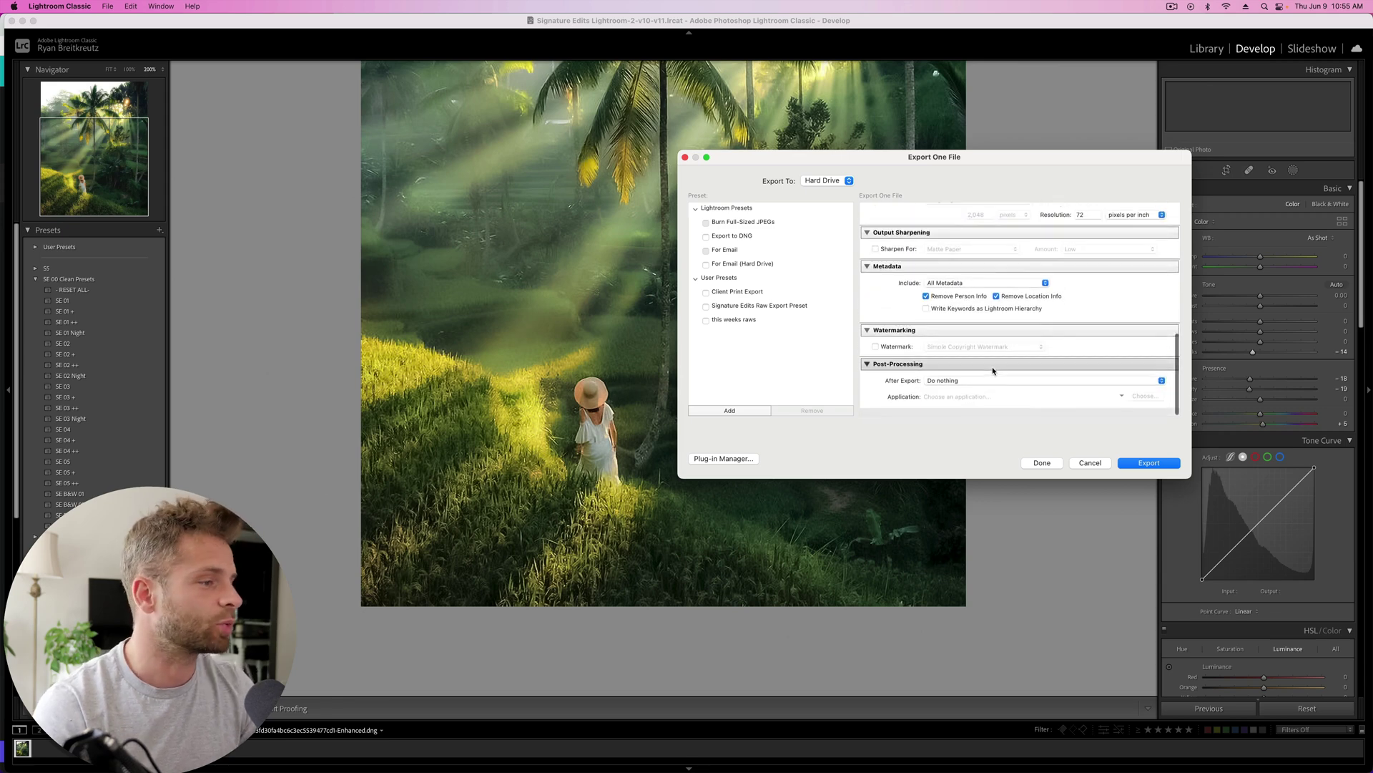
click(1144, 465)
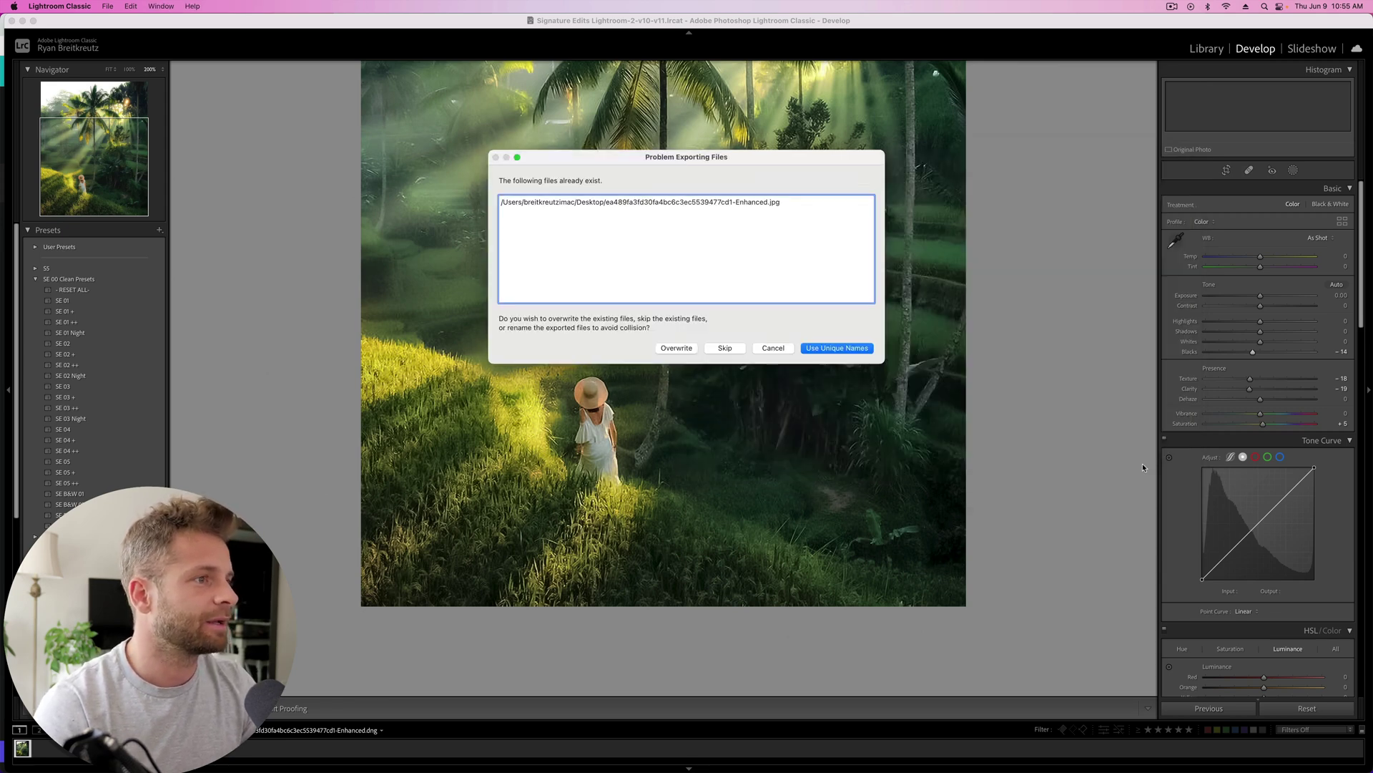
click(833, 349)
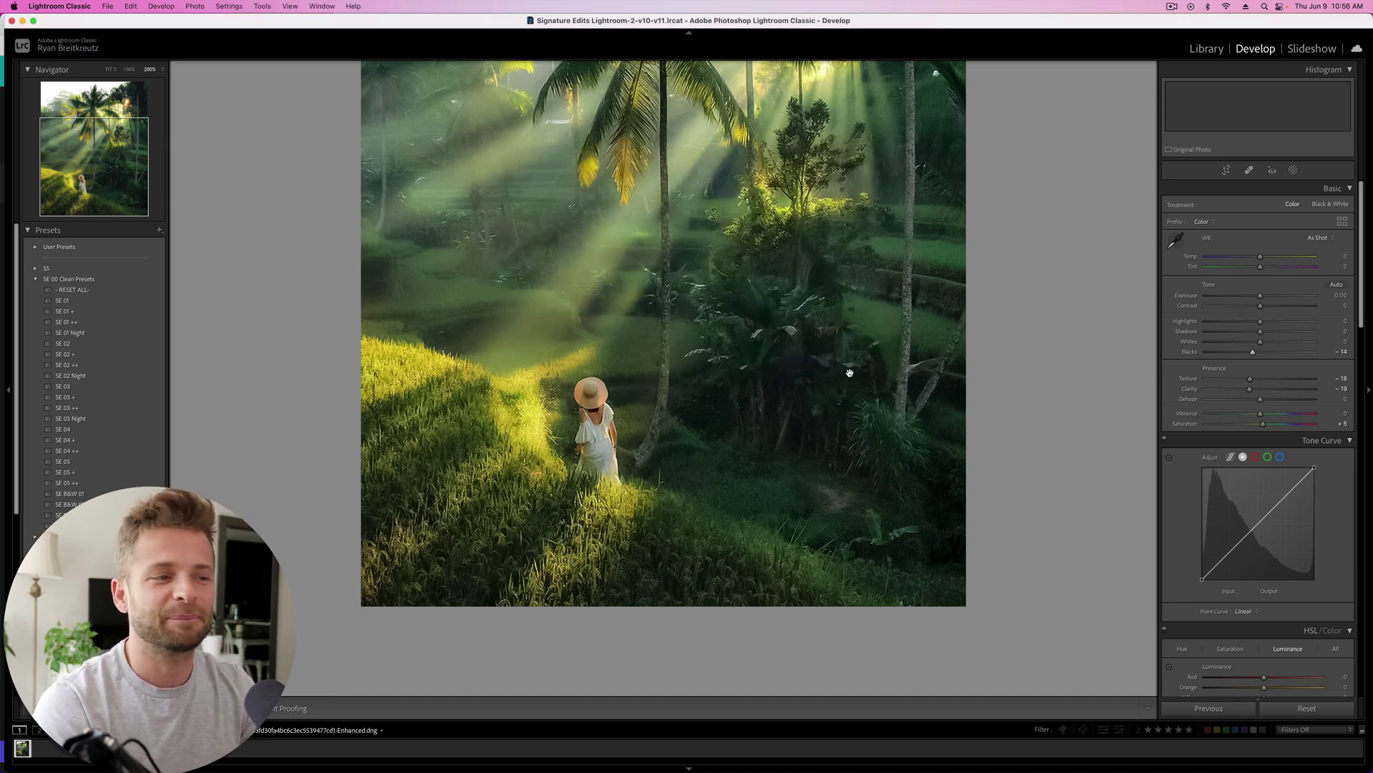
Upload the exported JPEG to Canva and drop it onto the Break Free page's background frame.
click(5, 375)
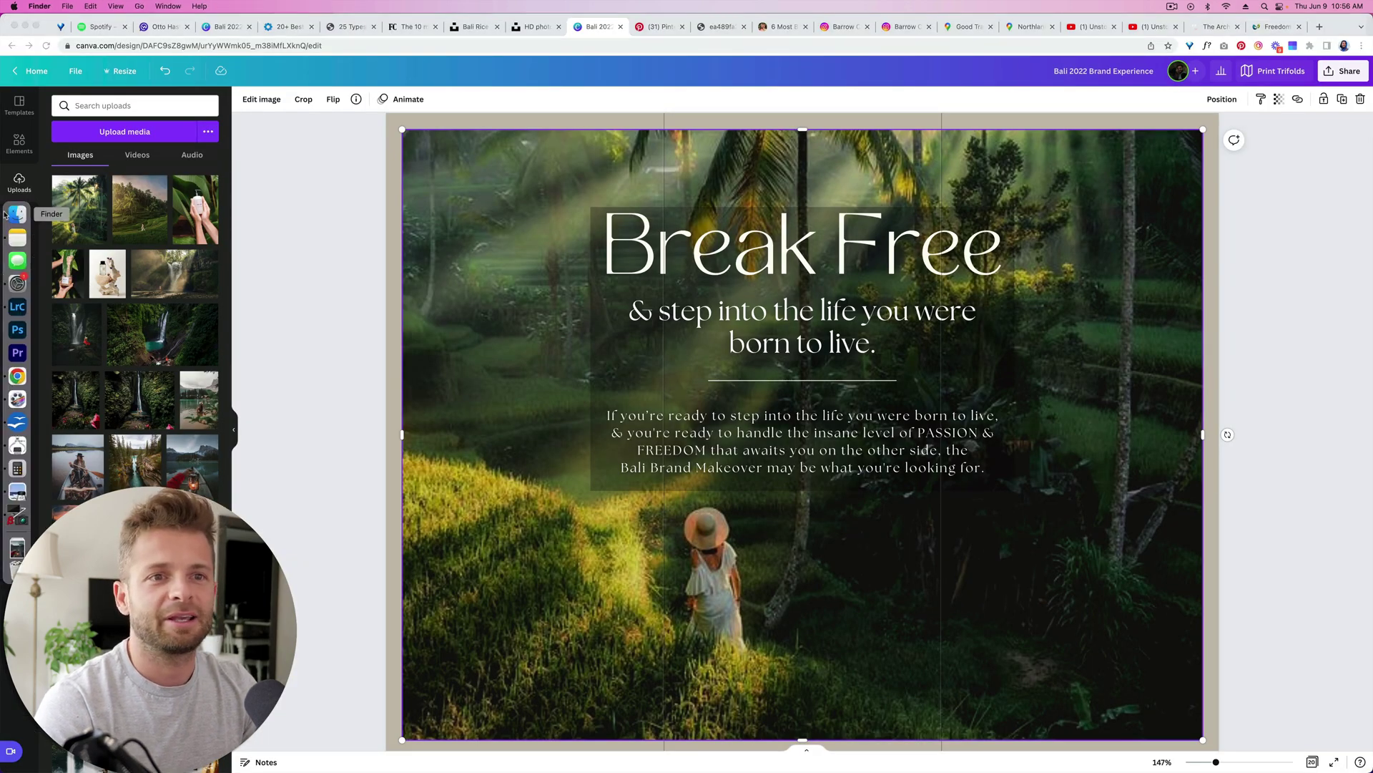
click(5, 213)
drag(372, 152, 174, 394)
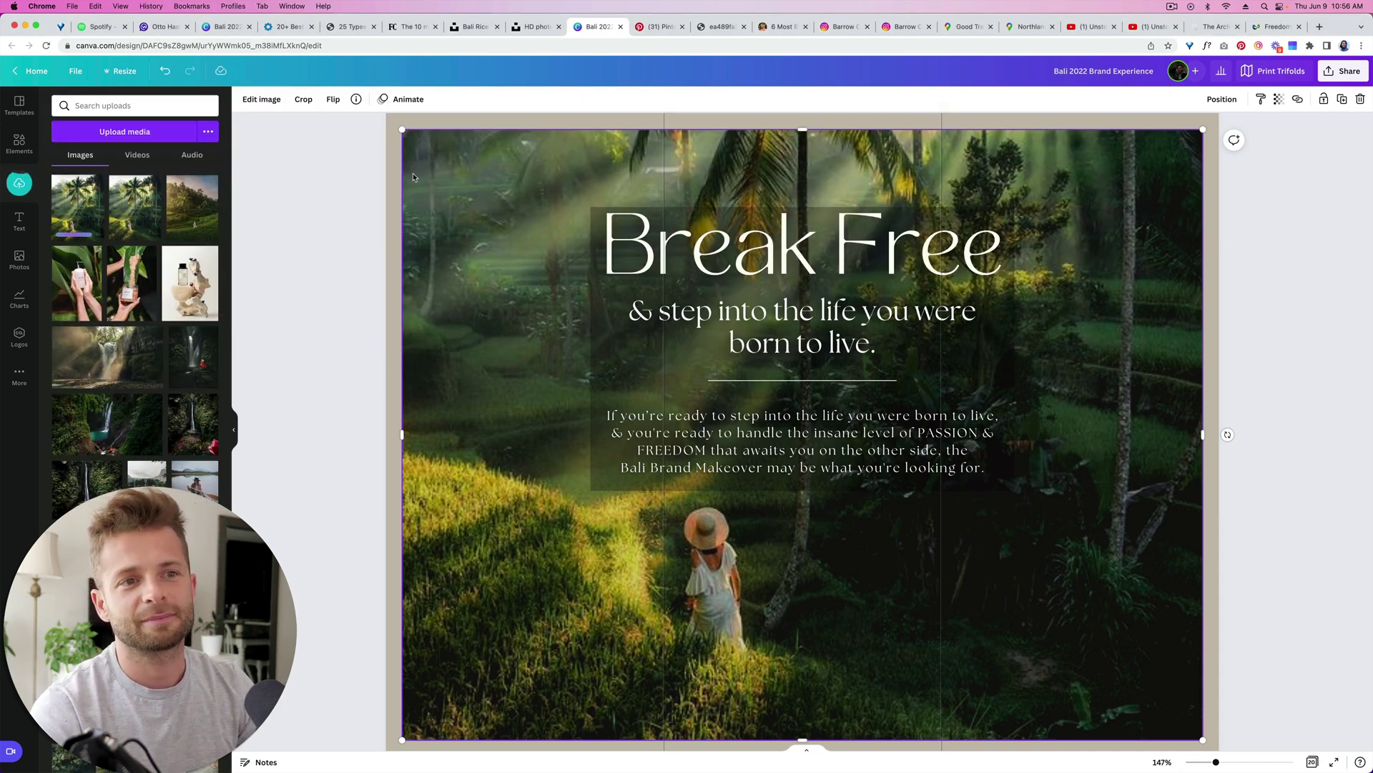
drag(76, 206, 491, 505)
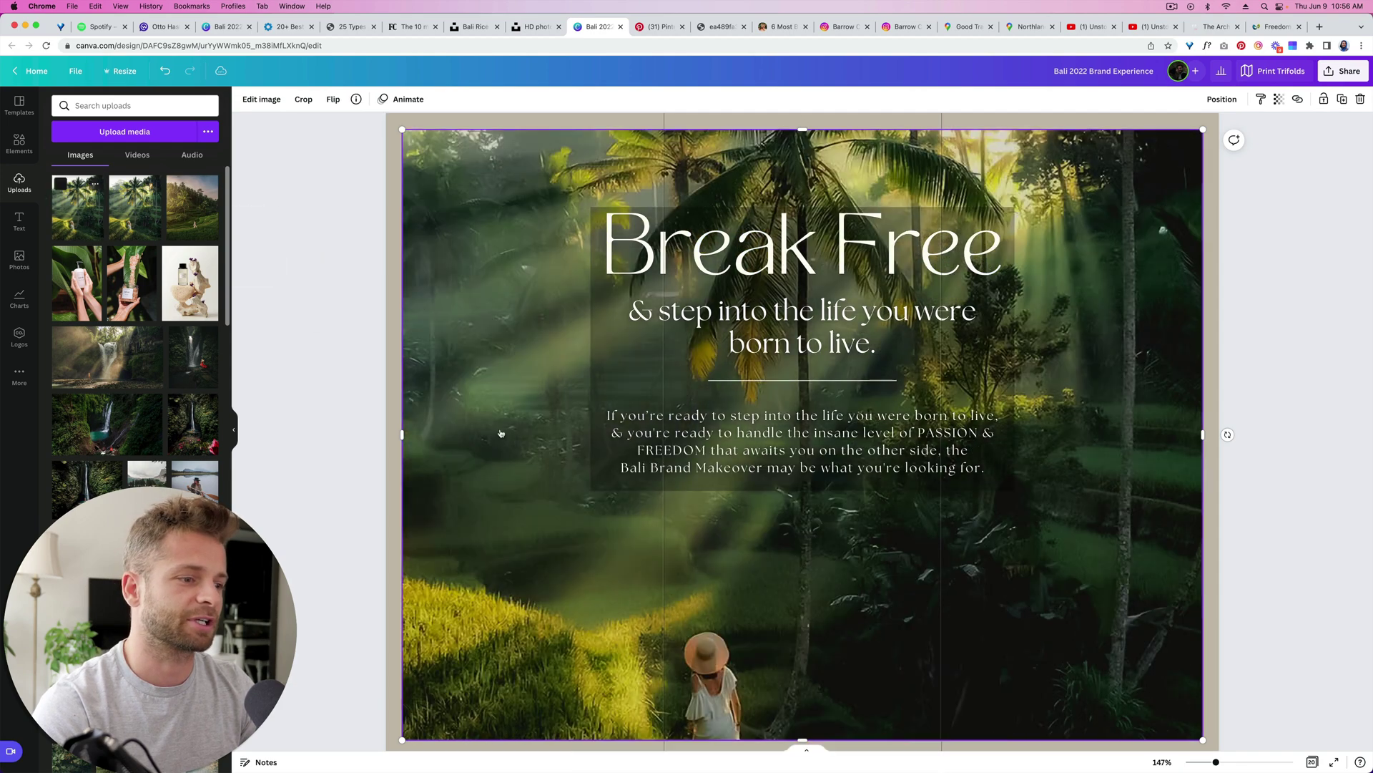
Reposition the new background photo within its frame, nudging it up then back down.
double_click(577, 571)
drag(711, 608, 720, 443)
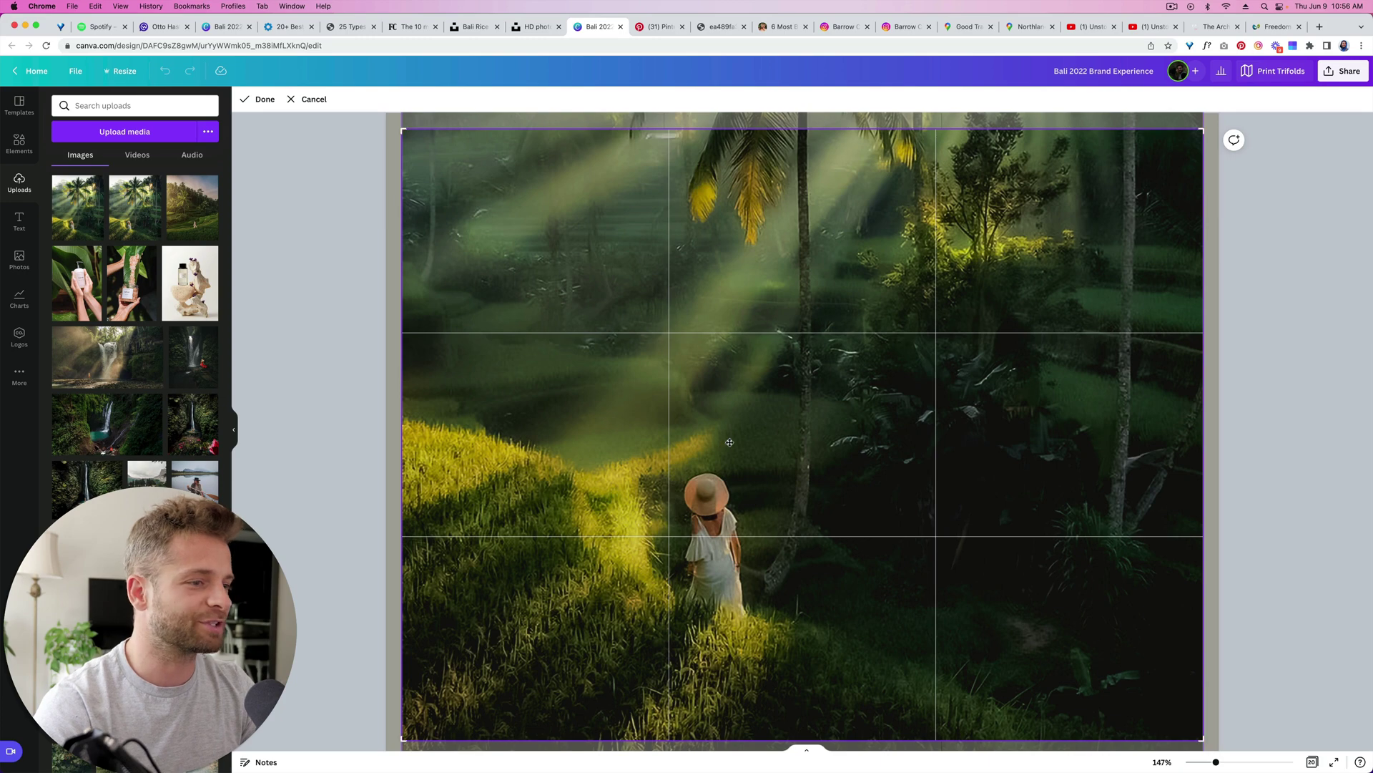
click(1265, 417)
double_click(809, 556)
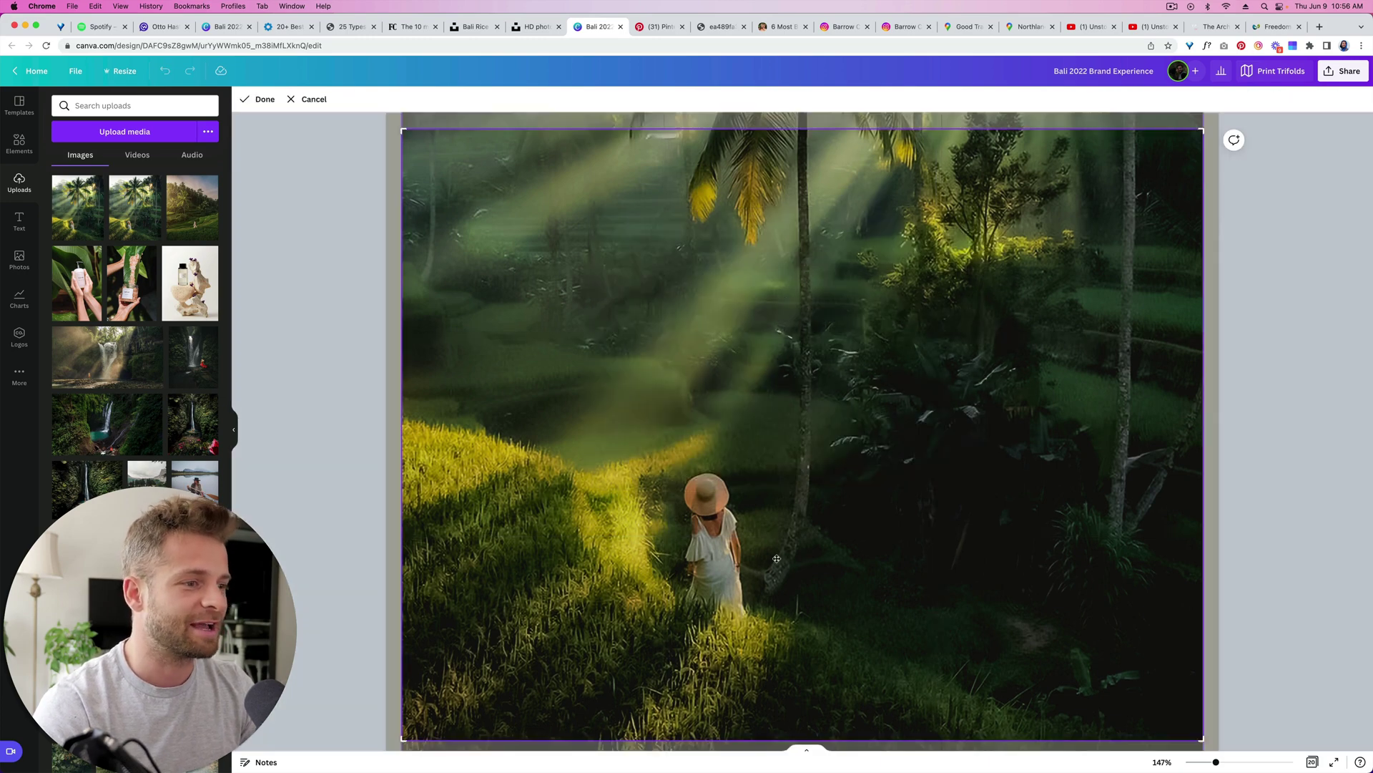
drag(778, 559, 776, 604)
click(1203, 426)
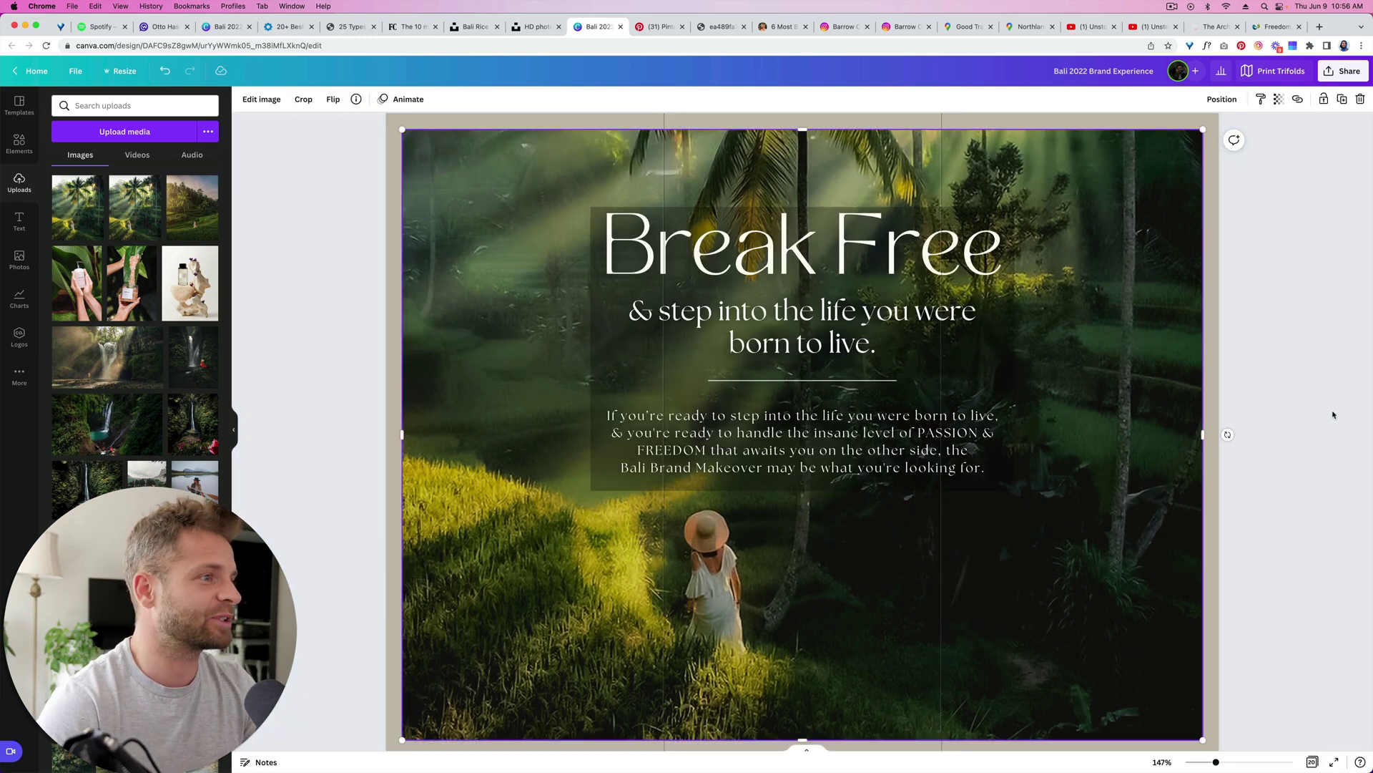
scroll(1204, 421, down, 5)
scroll(1204, 421, up, 1)
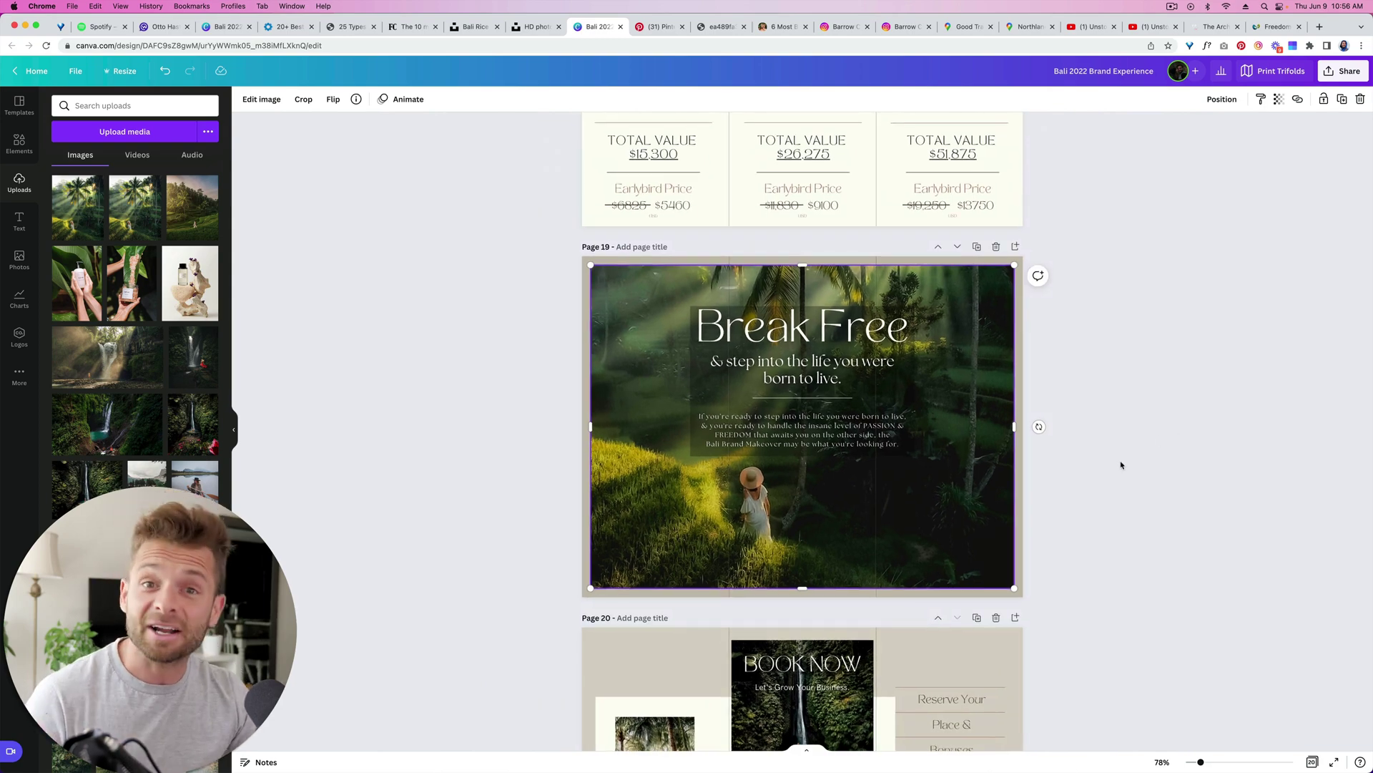
click(1085, 429)
scroll(1087, 428, up, 5)
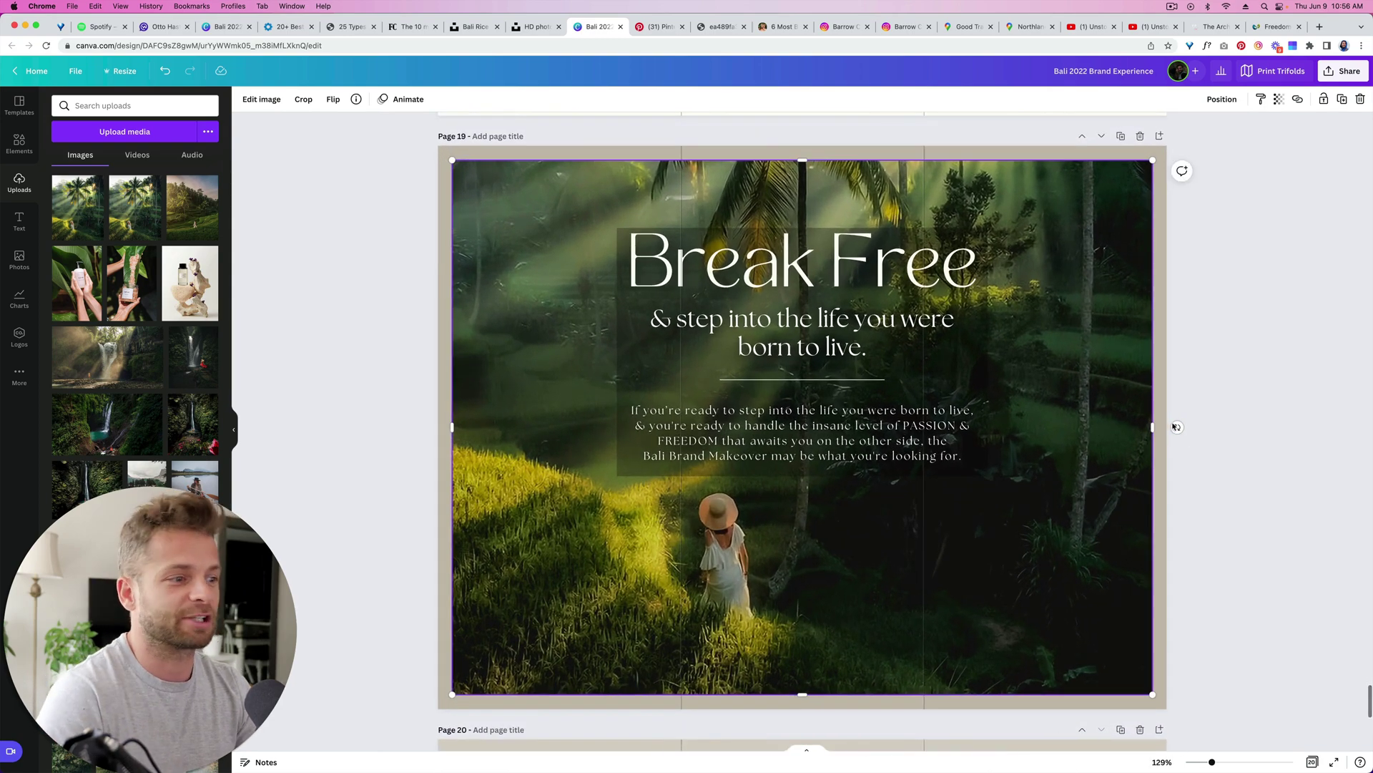